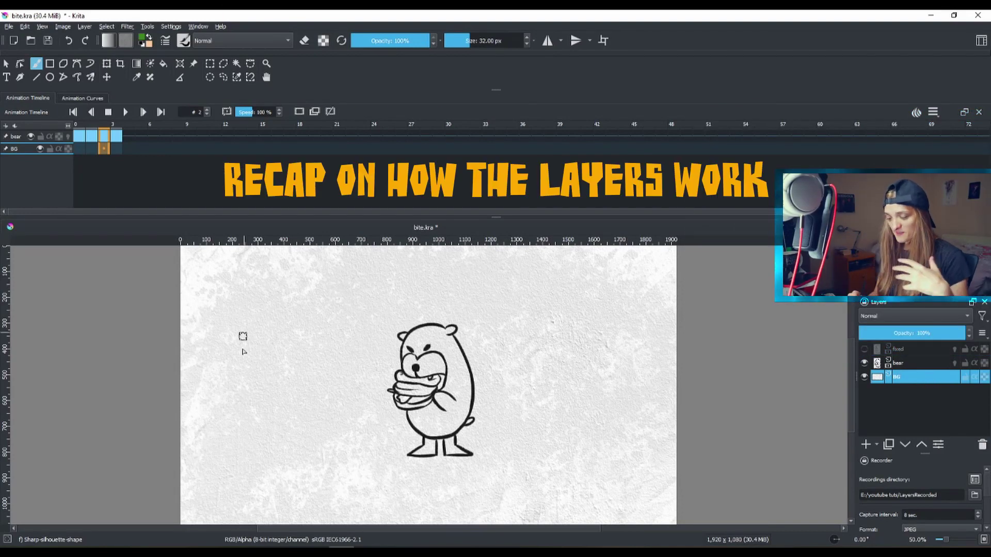
# Move the bear layer beneath the BG layer and back above it to compare the stacking order.
pyautogui.click(907, 364)
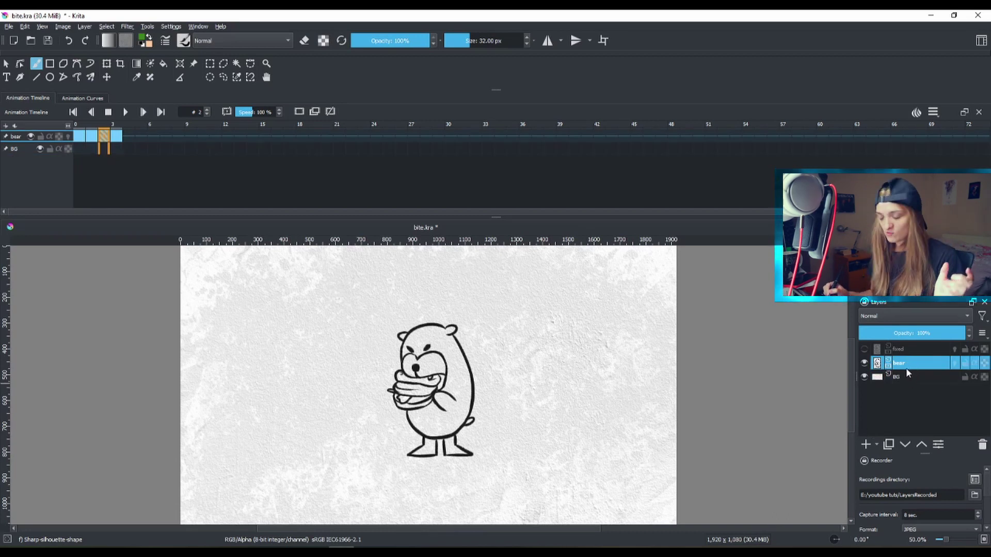
pyautogui.moveTo(924, 371); pyautogui.dragTo(924, 386)
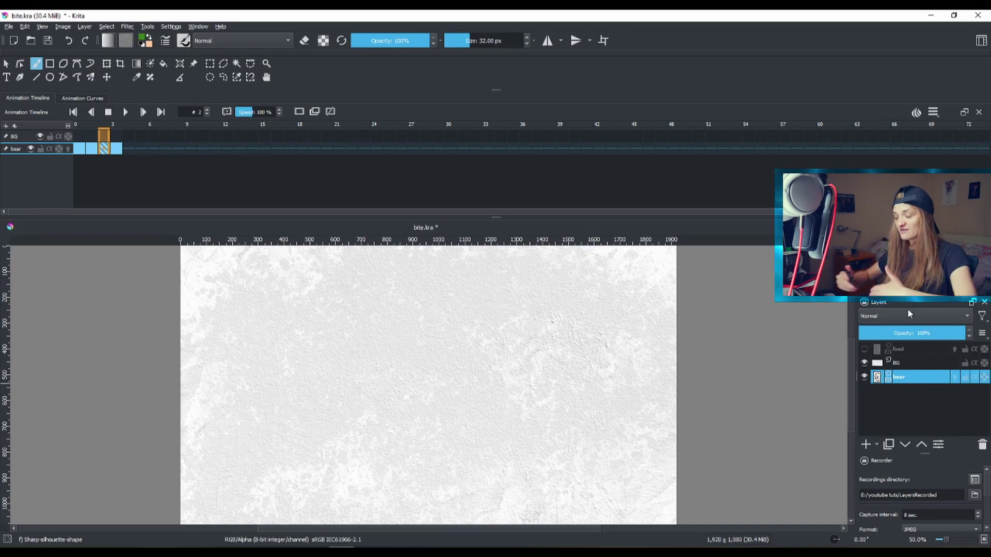
pyautogui.click(906, 363)
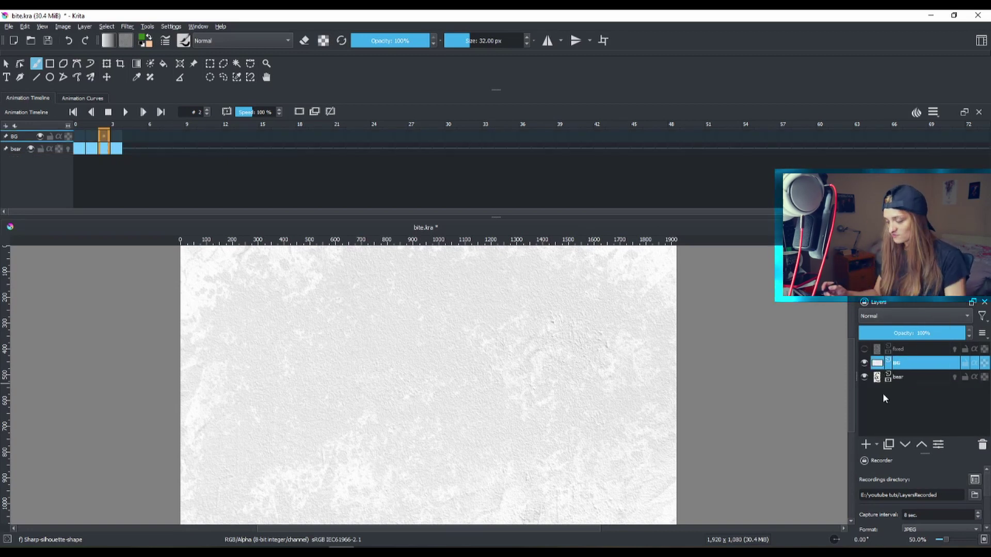
pyautogui.click(915, 377)
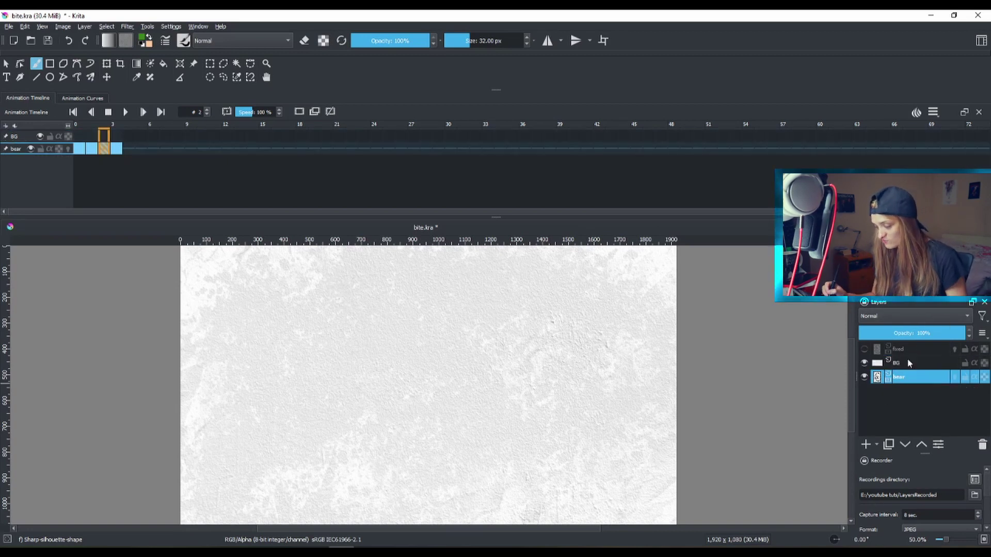
pyautogui.moveTo(914, 377); pyautogui.dragTo(918, 363)
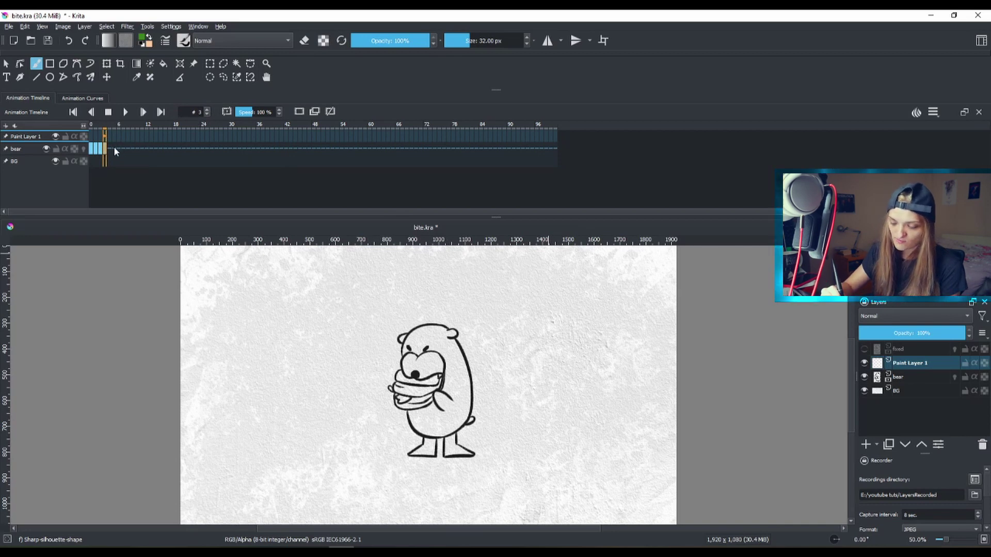
# Set the animation's clip end to frame 3 with clip start at 0, and preview the playback.
pyautogui.click(161, 137)
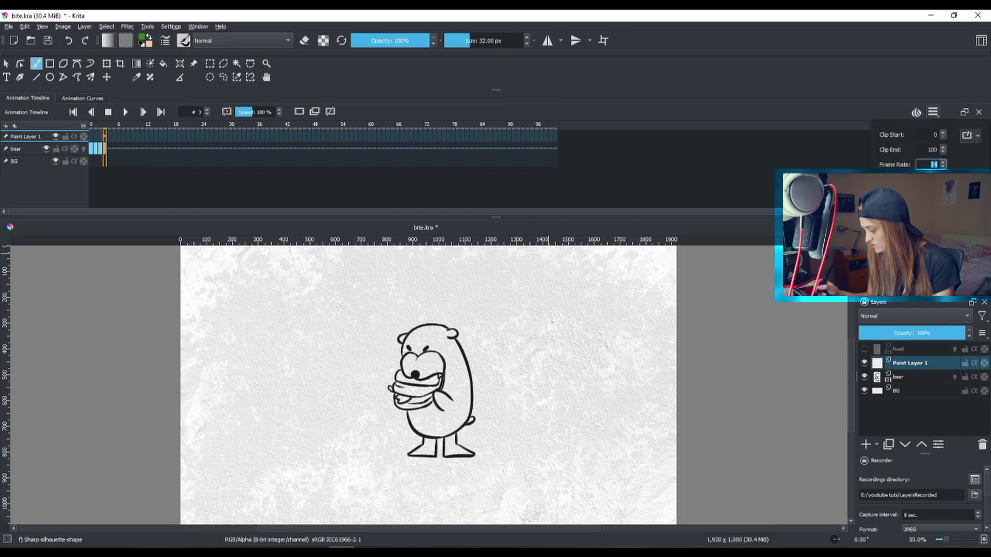
pyautogui.hotkey('shift', 'Tab')
pyautogui.write('3')
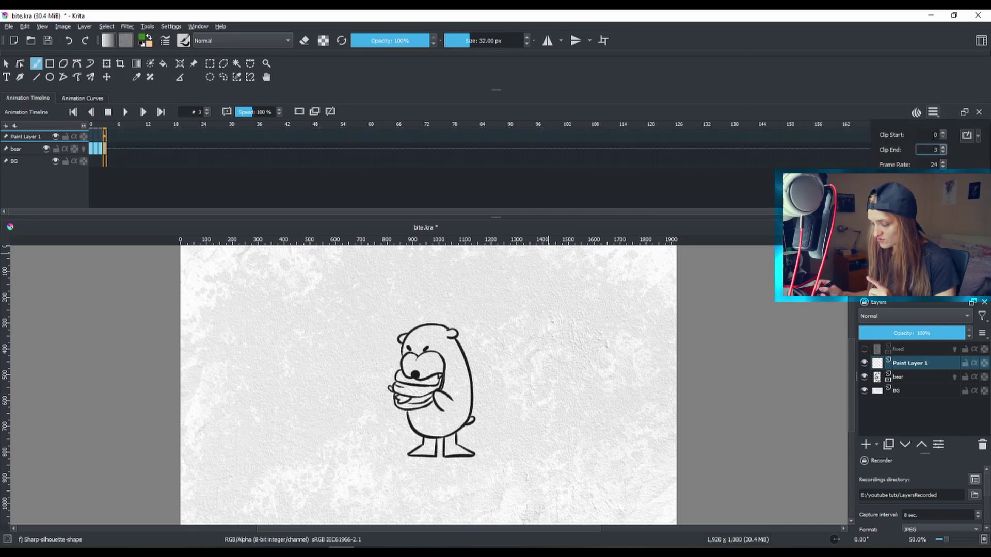
pyautogui.doubleClick(922, 135)
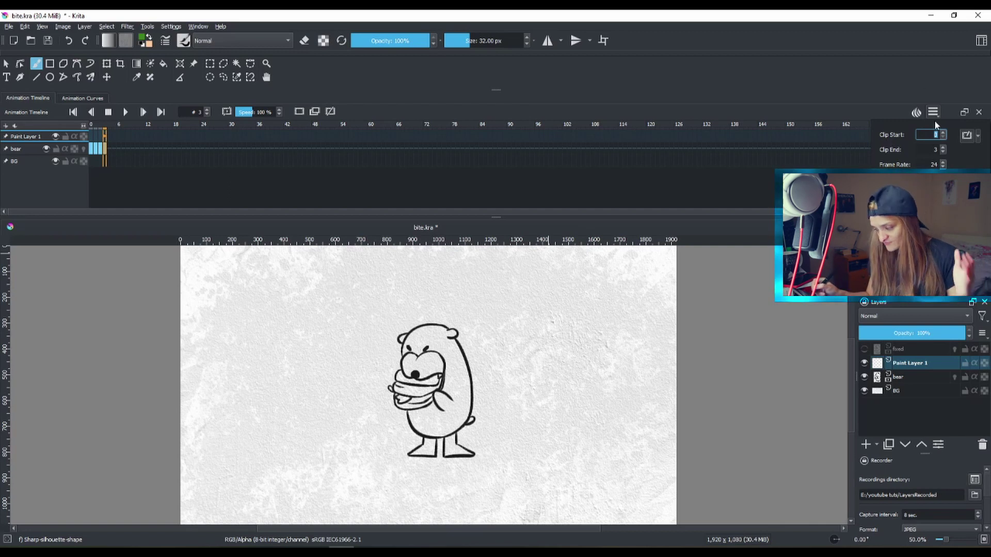
pyautogui.click(126, 113)
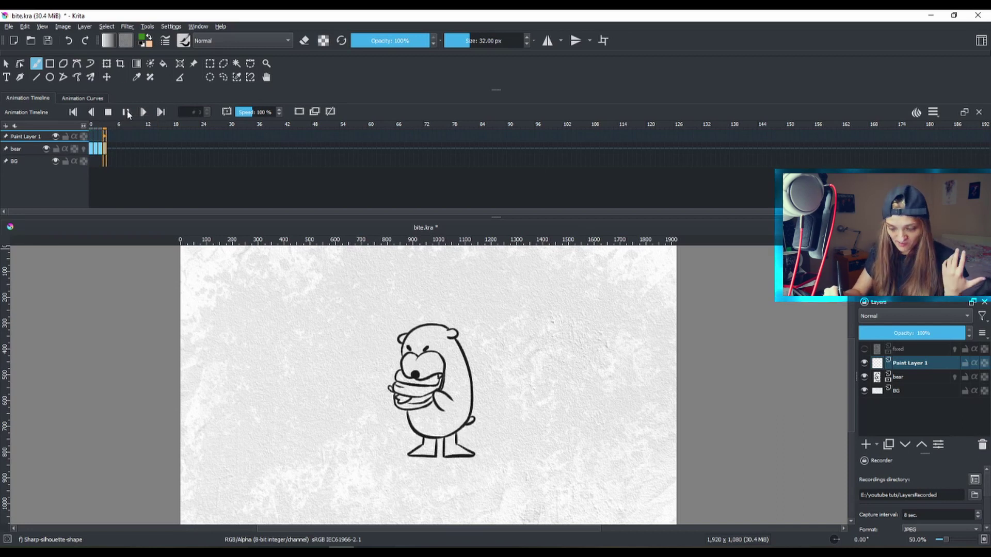
pyautogui.click(126, 112)
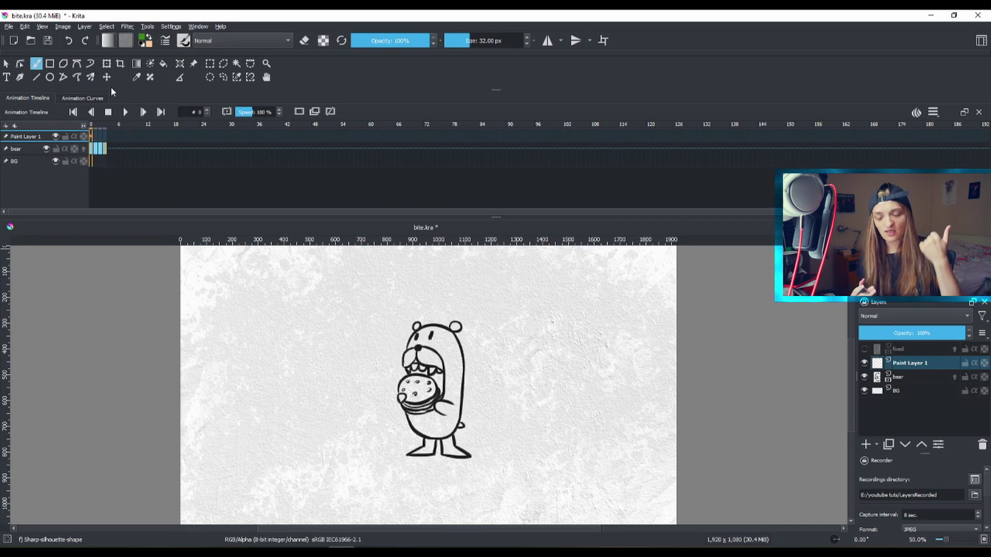
# Set the animation's frame rate to 12 and play it back to check the speed.
pyautogui.click(937, 114)
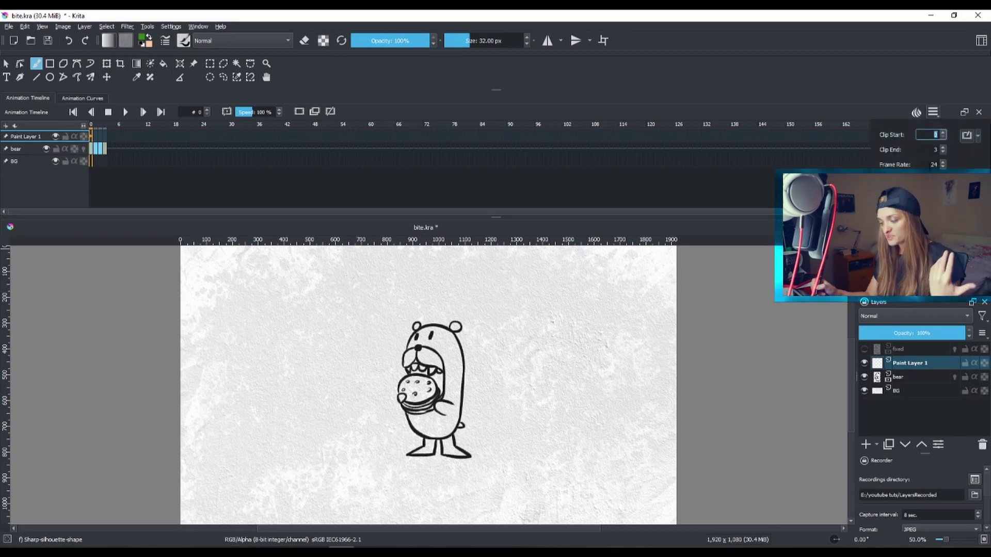
pyautogui.click(944, 163)
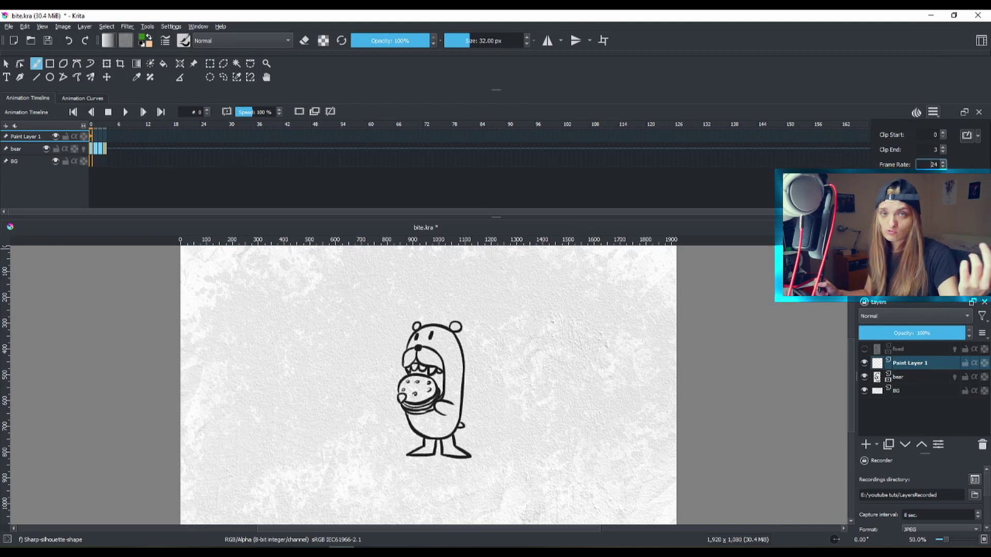
pyautogui.hotkey('ctrl', 'a')
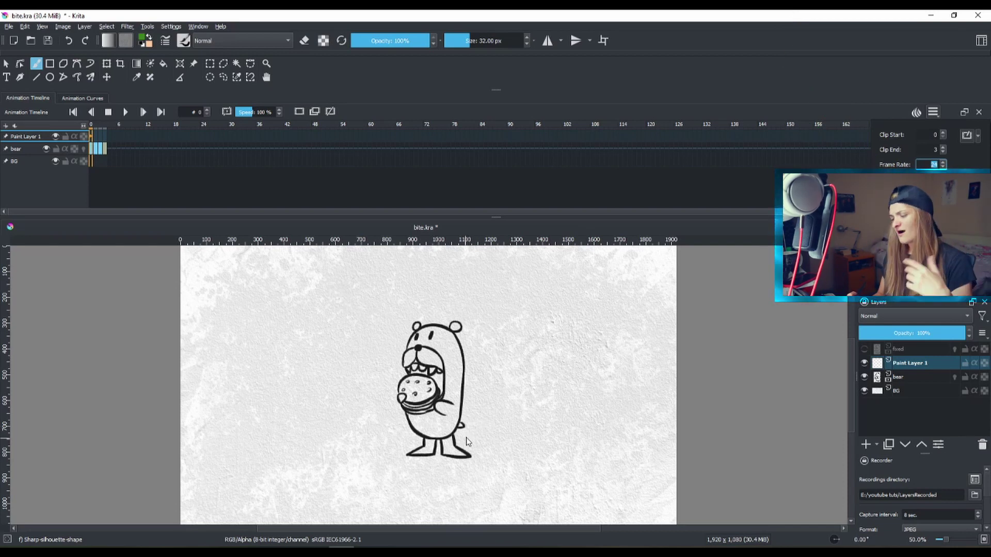
pyautogui.press('Return')
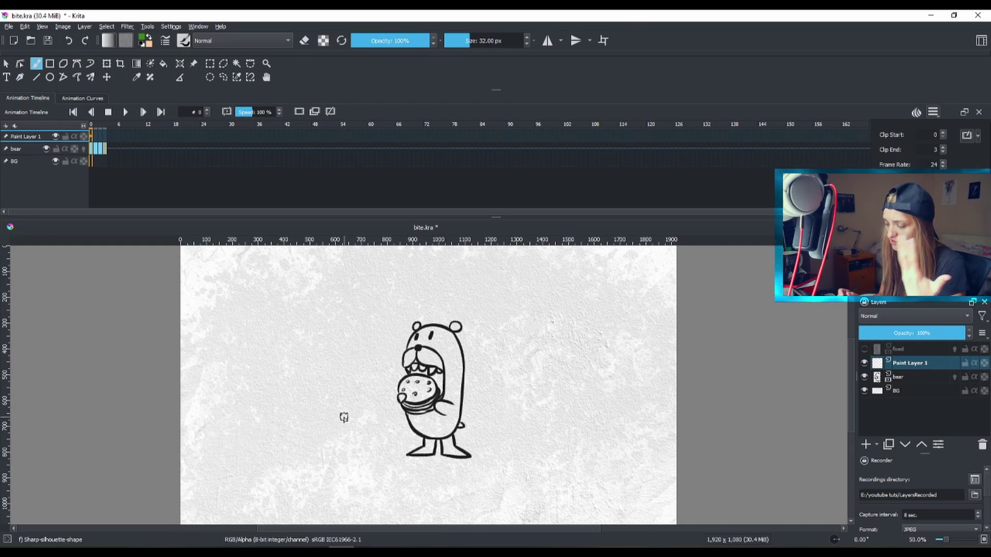
pyautogui.doubleClick(933, 164)
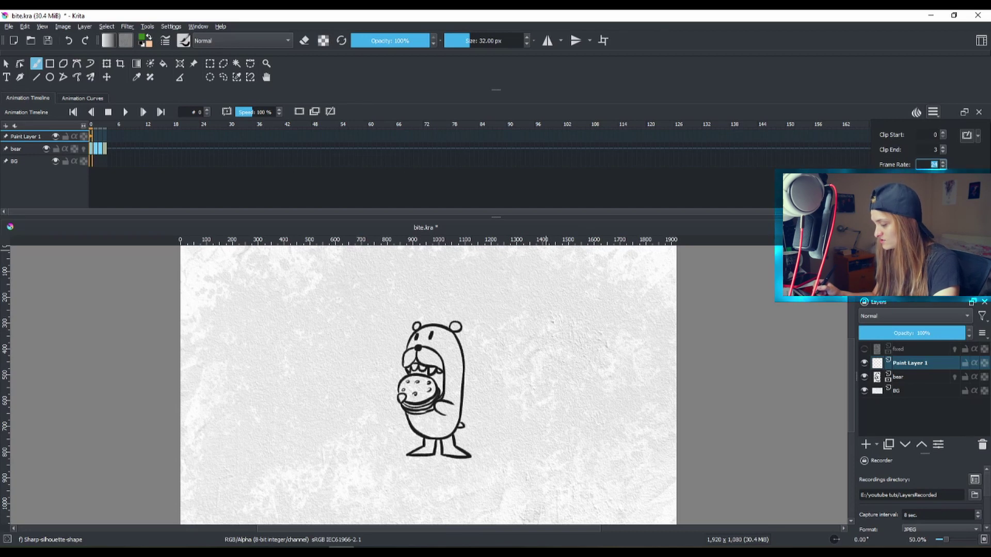
pyautogui.write('12')
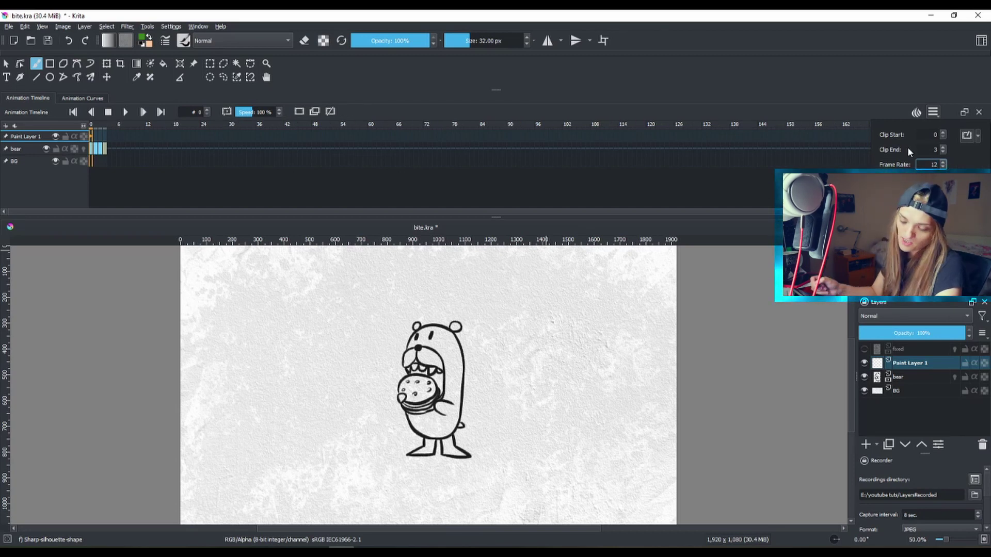
pyautogui.press('Return')
pyautogui.press('space')
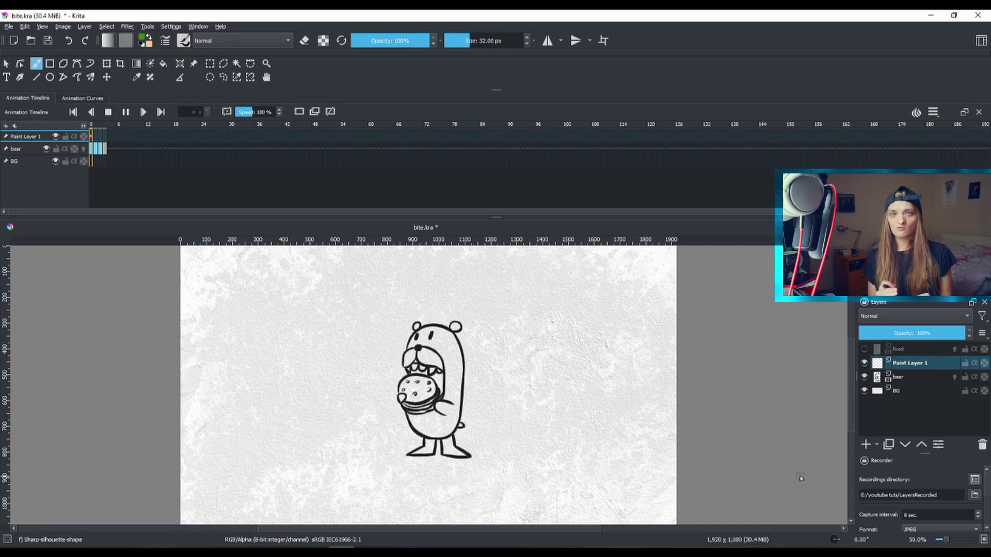
pyautogui.click(127, 112)
# Adjust the frame rate once more in the animation settings and preview the playback at that speed.
pyautogui.click(937, 113)
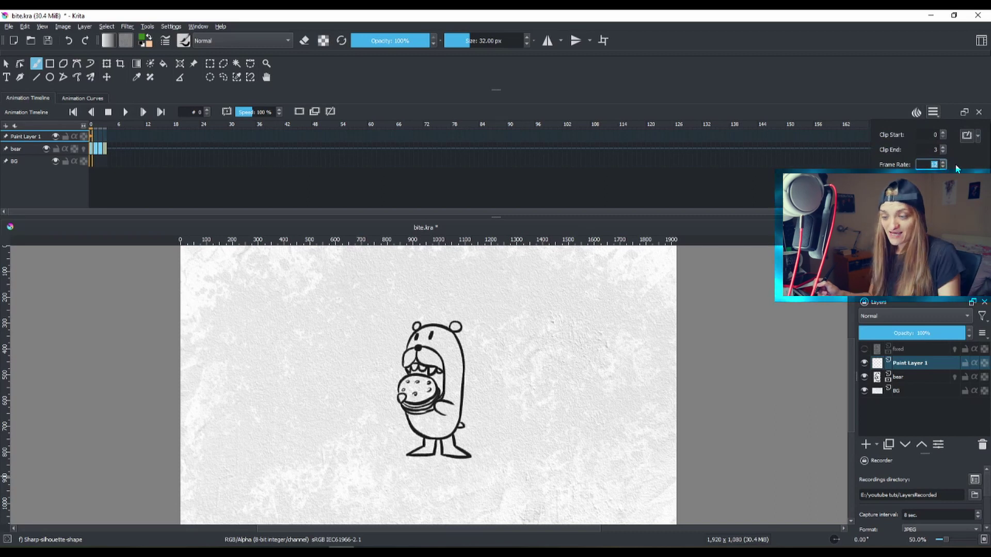
pyautogui.click(93, 150)
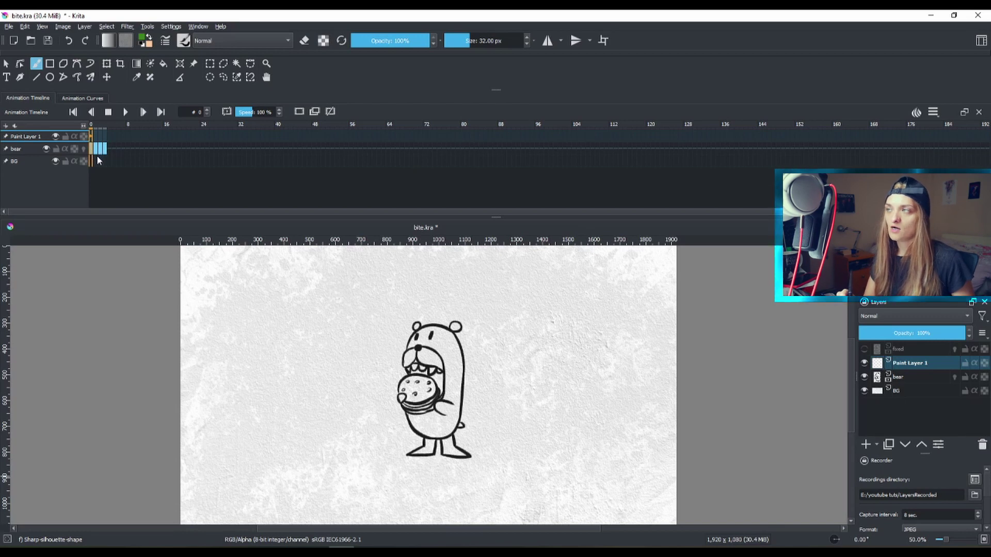
pyautogui.click(126, 113)
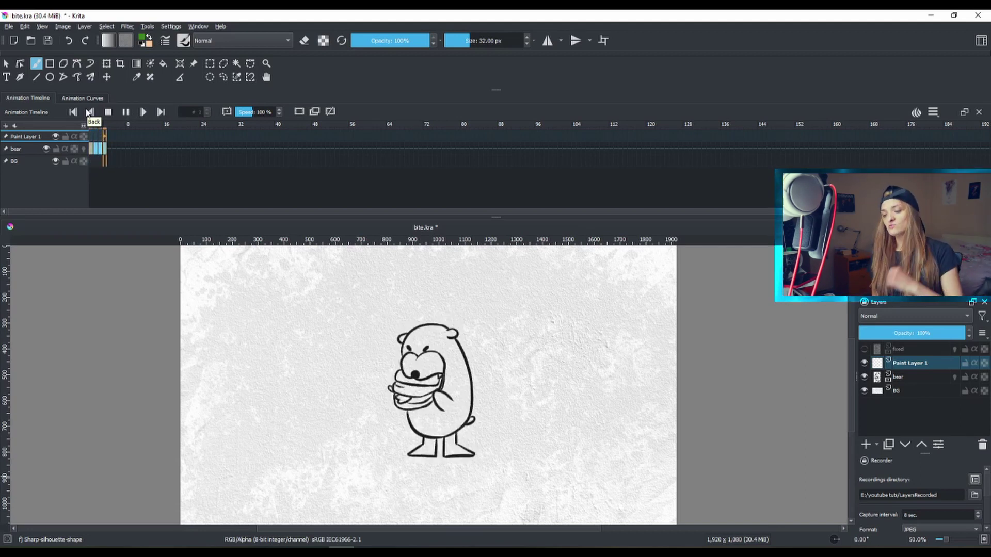
pyautogui.click(124, 114)
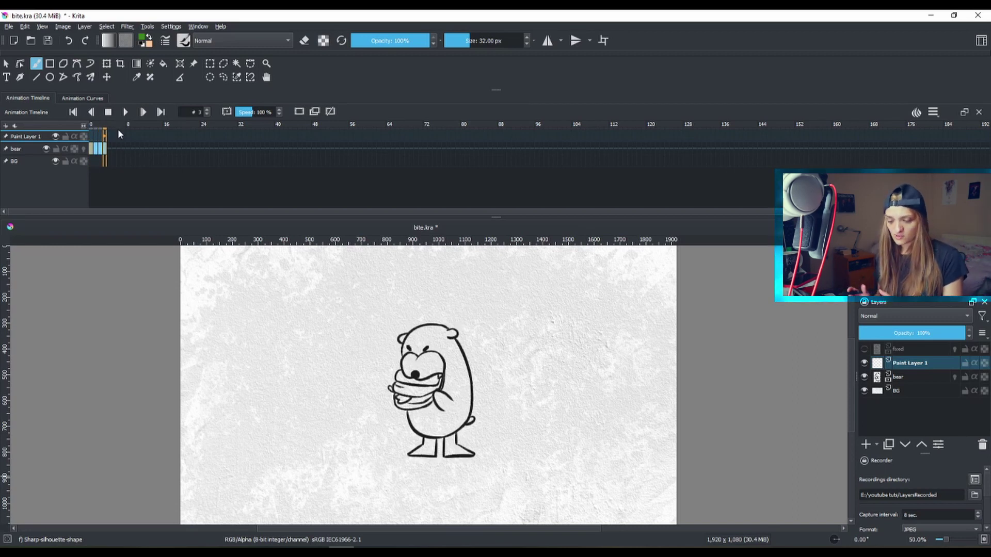
# Select the bear layer and examine its drawings frame by frame from 0 to 3, returning to frame 0.
pyautogui.click(917, 378)
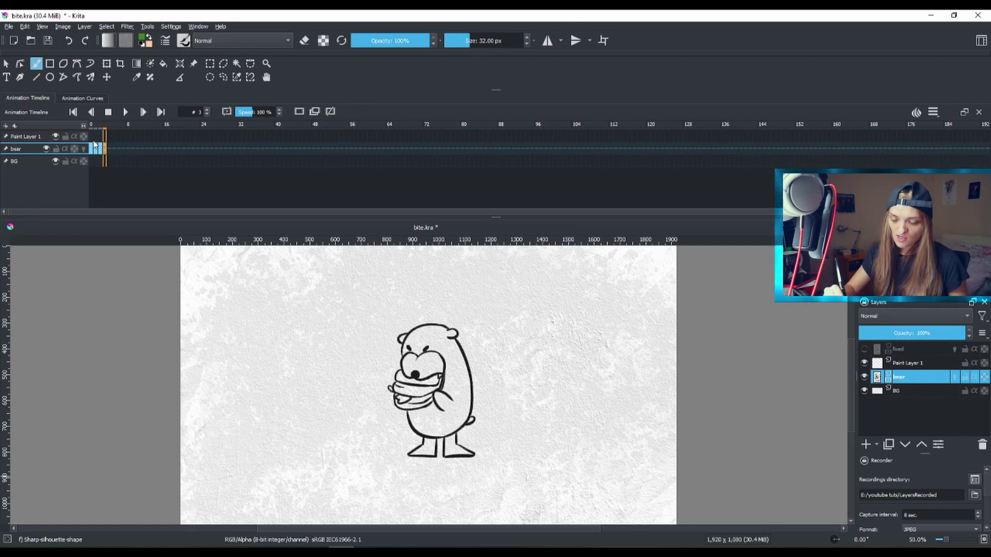
pyautogui.scroll(5, 194, 126)
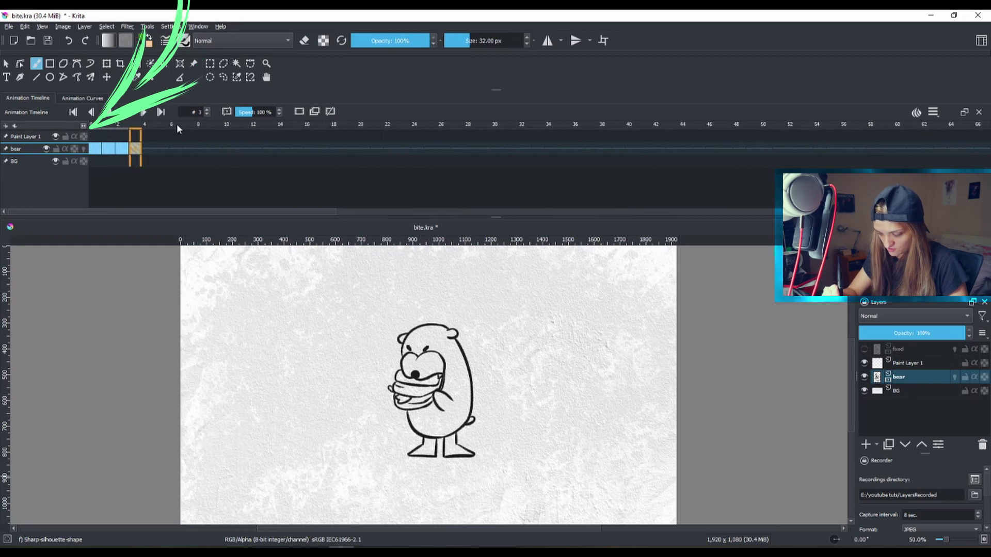
pyautogui.scroll(1, 194, 127)
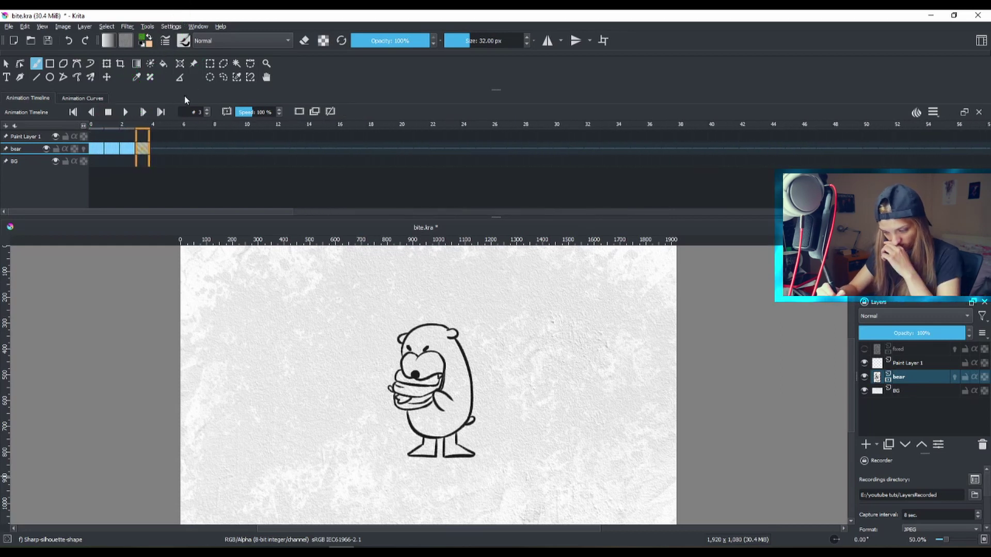
pyautogui.click(98, 150)
pyautogui.click(116, 149)
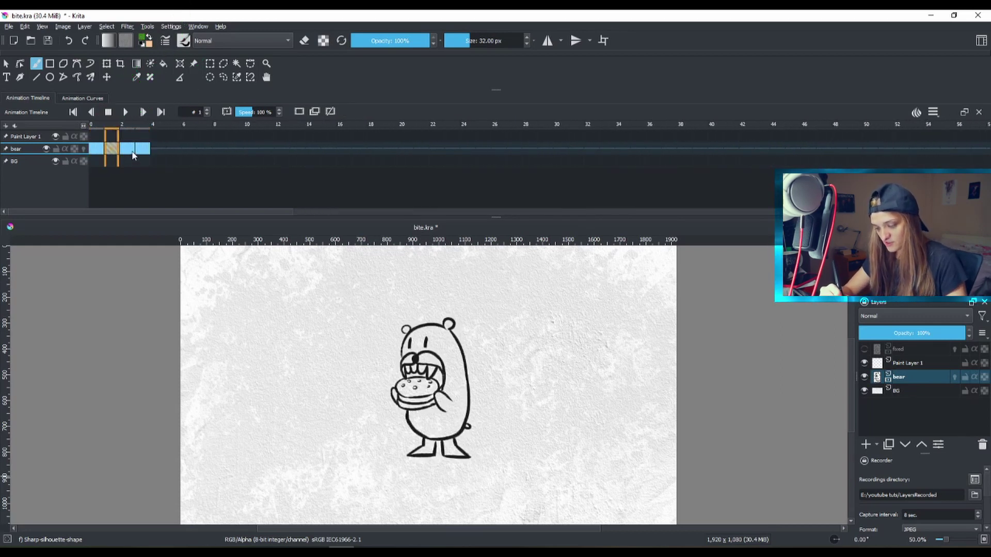
pyautogui.click(135, 149)
pyautogui.click(149, 152)
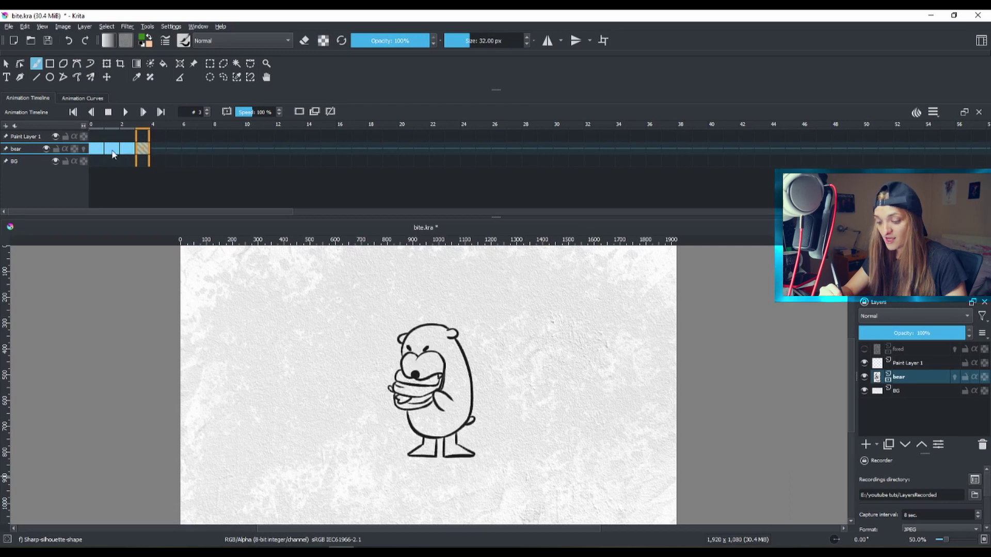
pyautogui.click(96, 149)
pyautogui.click(112, 149)
pyautogui.click(127, 150)
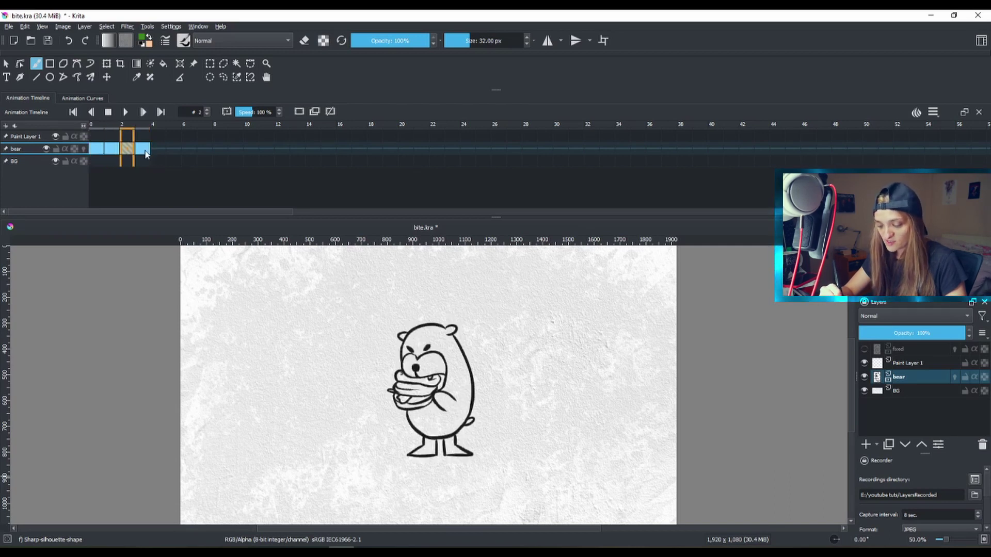
pyautogui.click(140, 152)
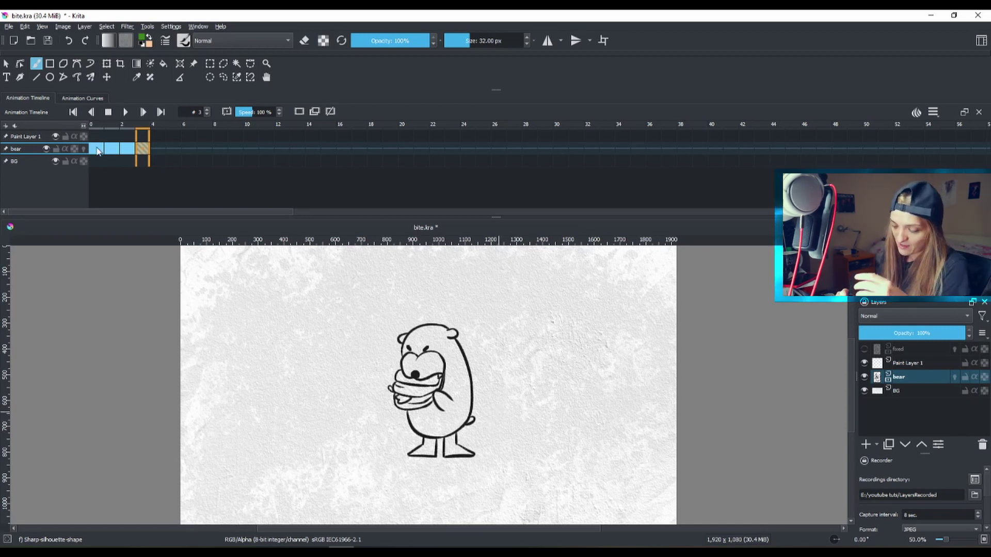
pyautogui.click(97, 149)
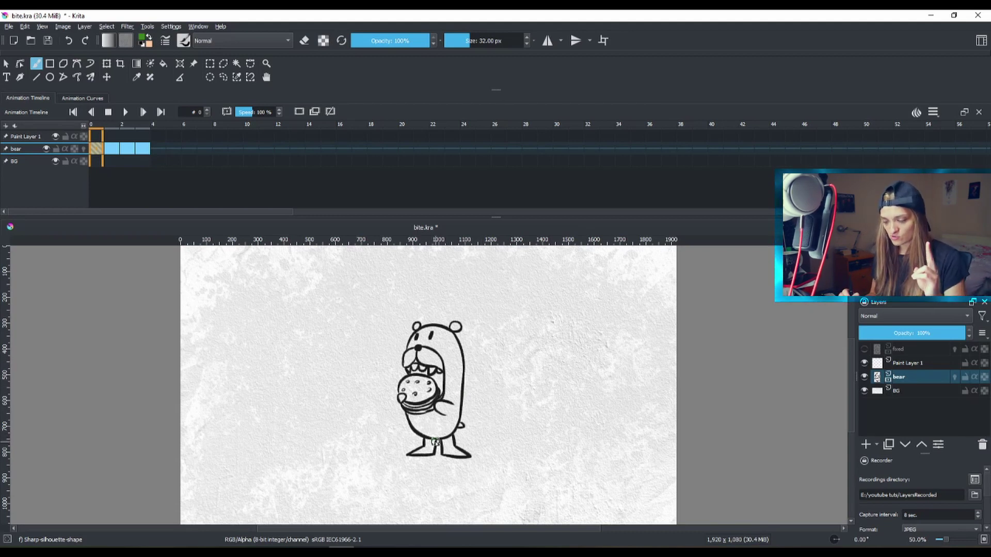
# Shift the bear layer's frames 1 to 3 one position later so the drawing at frame 0 holds for two frames.
pyautogui.click(115, 150)
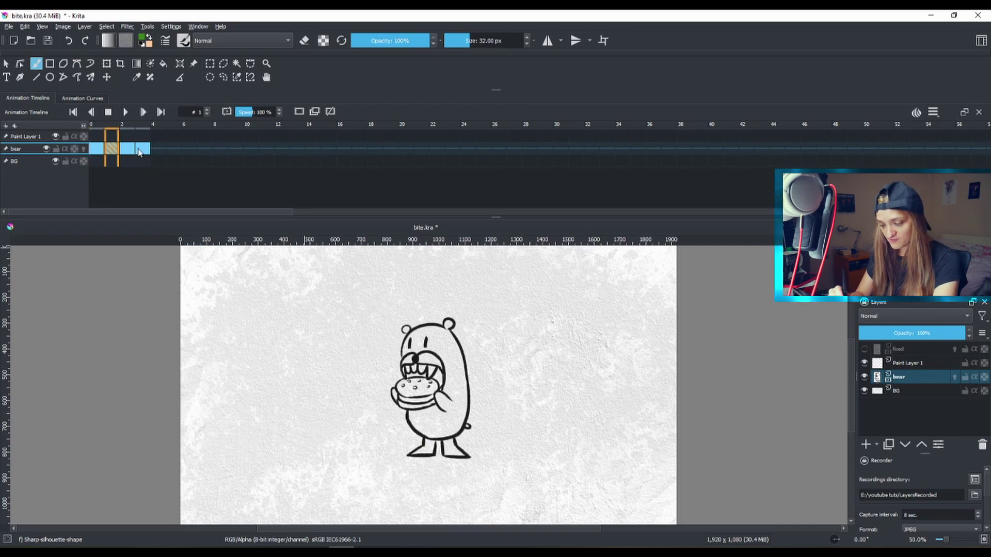
pyautogui.hotkey('shift', 'Right')
pyautogui.hotkey('shift', 'Right')
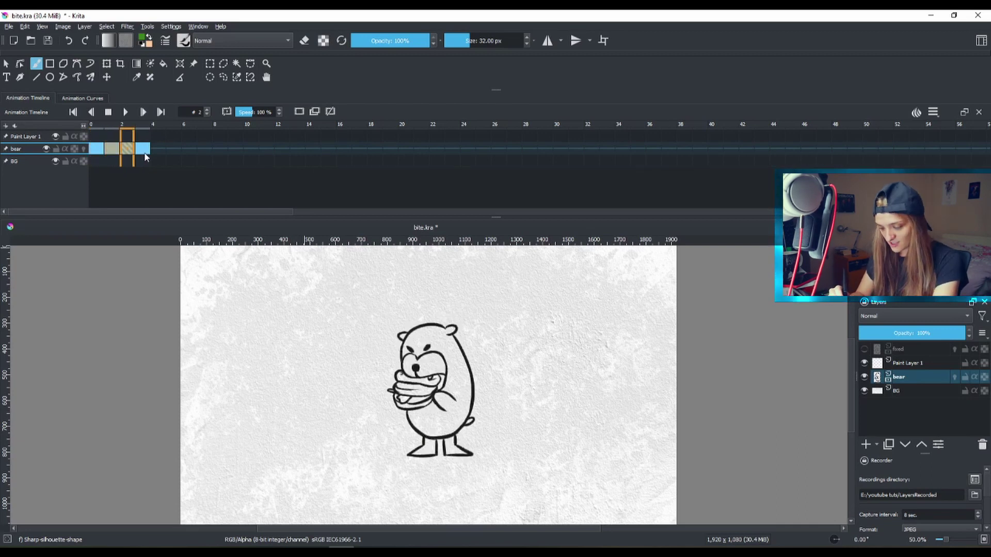
pyautogui.moveTo(145, 152); pyautogui.dragTo(161, 154)
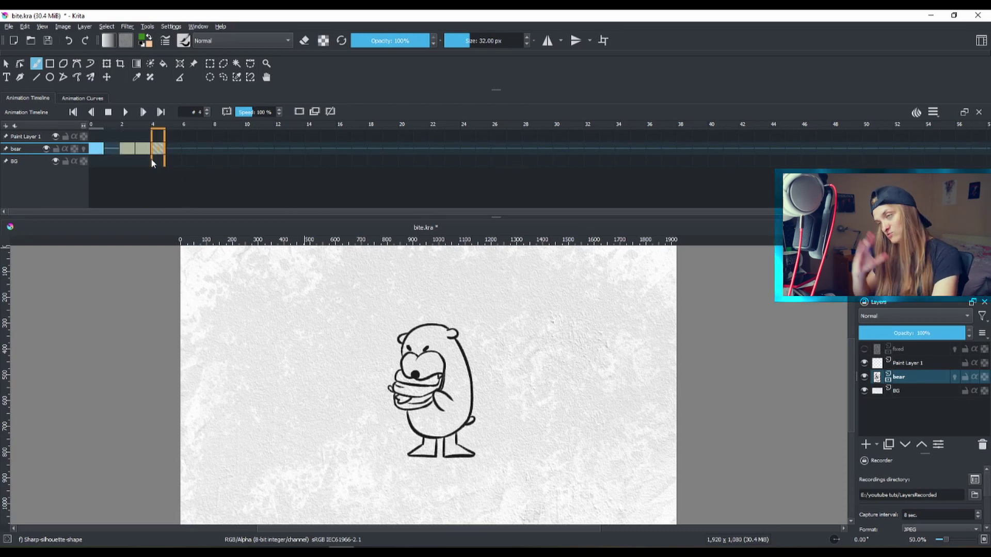
# Check the held frames 0 and 1, and shift the bear layer's drawings at frames 3 and 4 one position later.
pyautogui.click(99, 152)
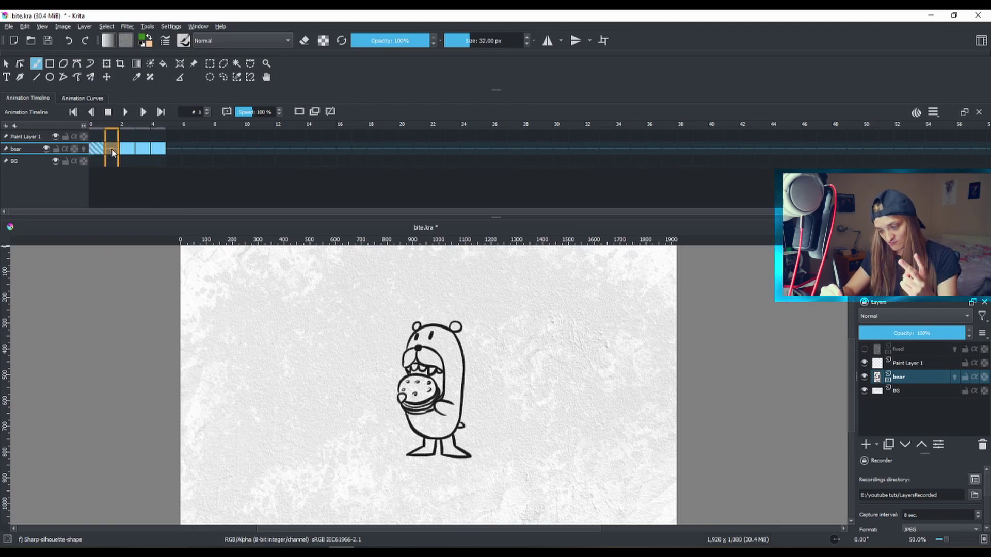
pyautogui.moveTo(129, 151); pyautogui.dragTo(157, 151)
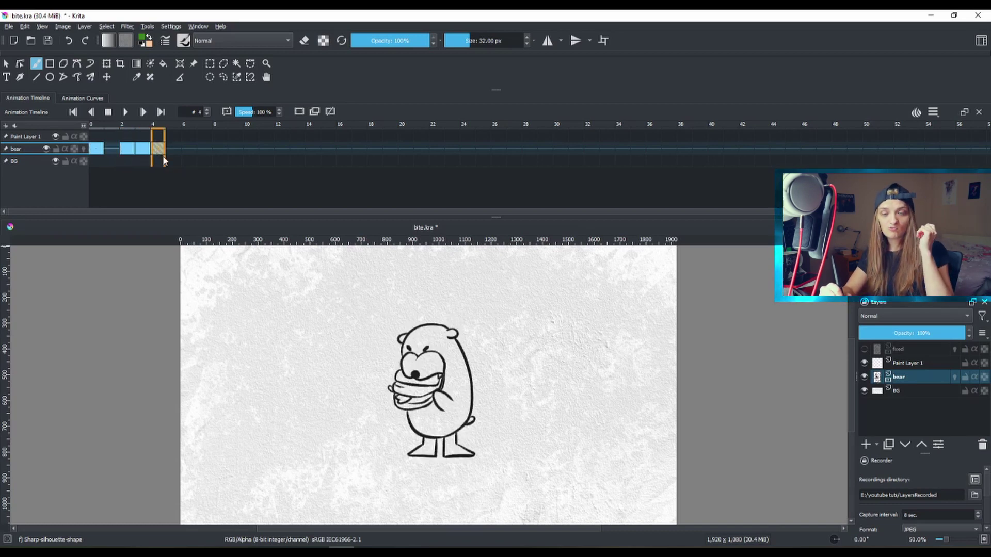
pyautogui.moveTo(144, 150); pyautogui.dragTo(169, 153)
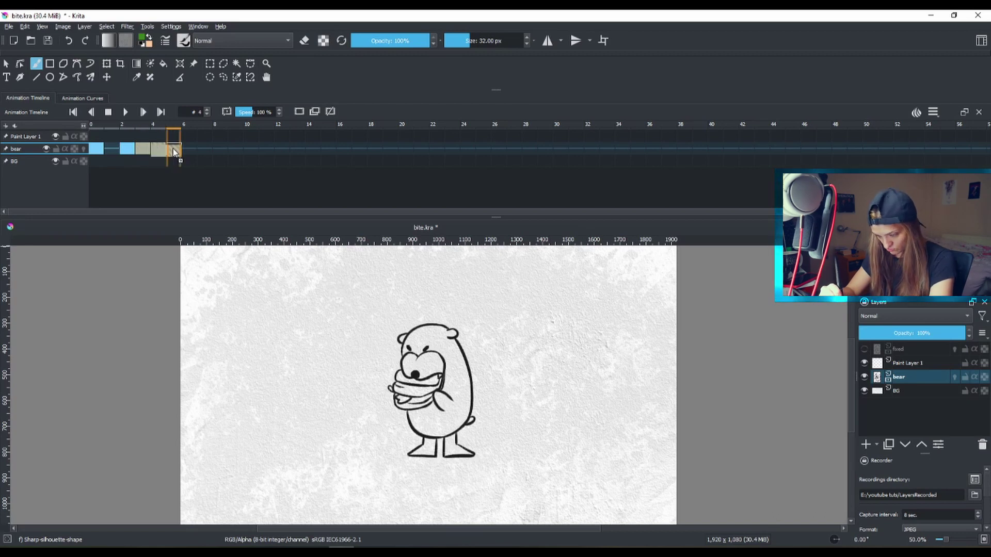
# Move the bear layer's last drawing to frame 6 and preview the evenly spaced animation from frame 0.
pyautogui.moveTo(174, 151); pyautogui.dragTo(189, 150)
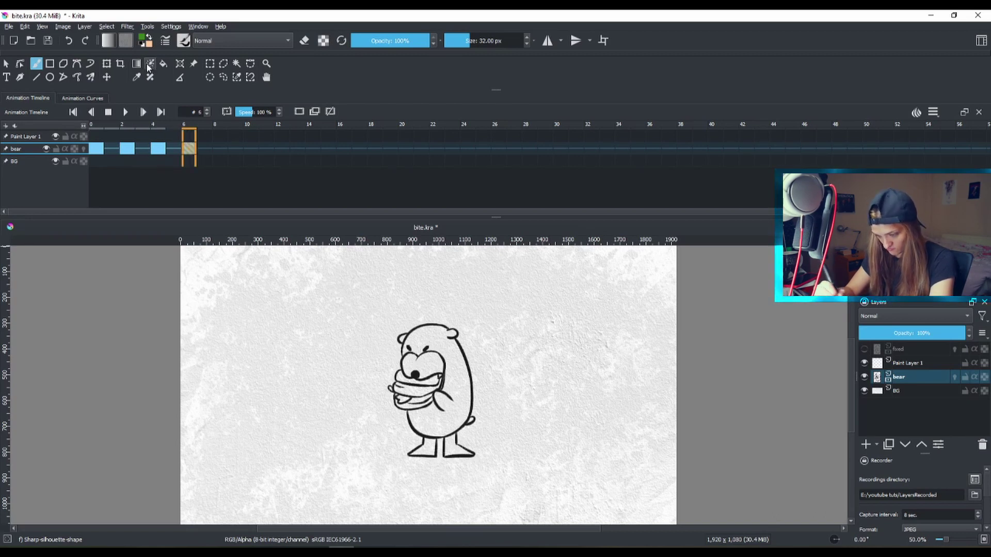
pyautogui.click(96, 153)
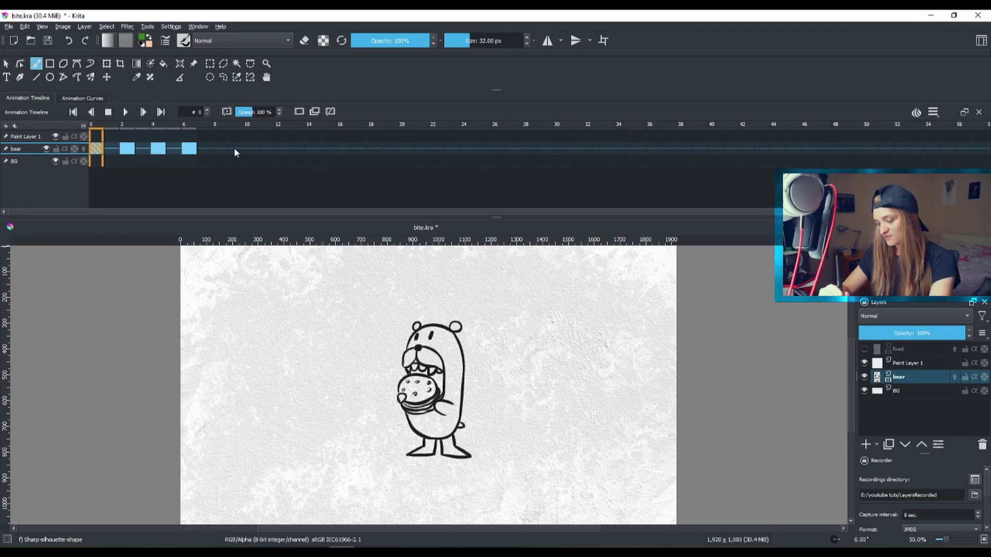
pyautogui.click(125, 112)
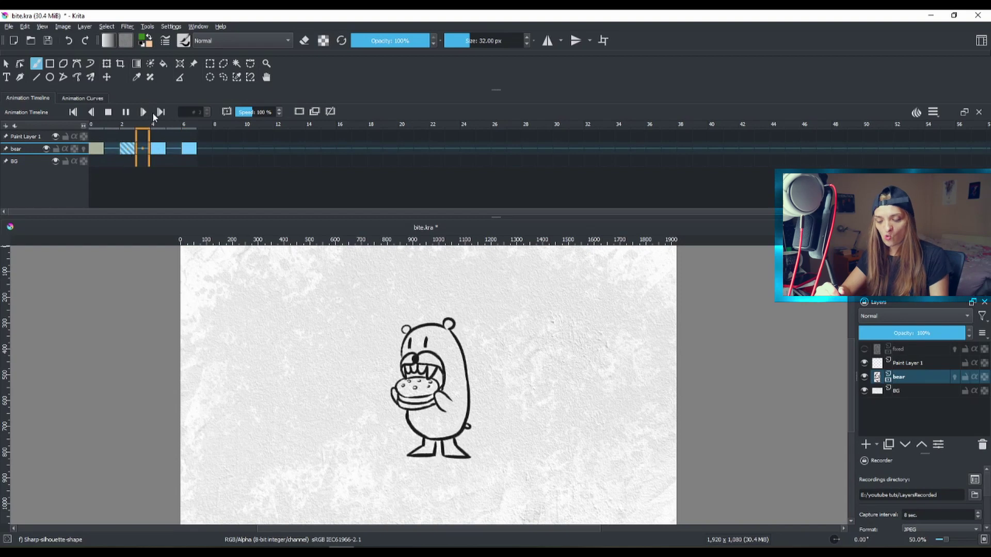
pyautogui.click(126, 113)
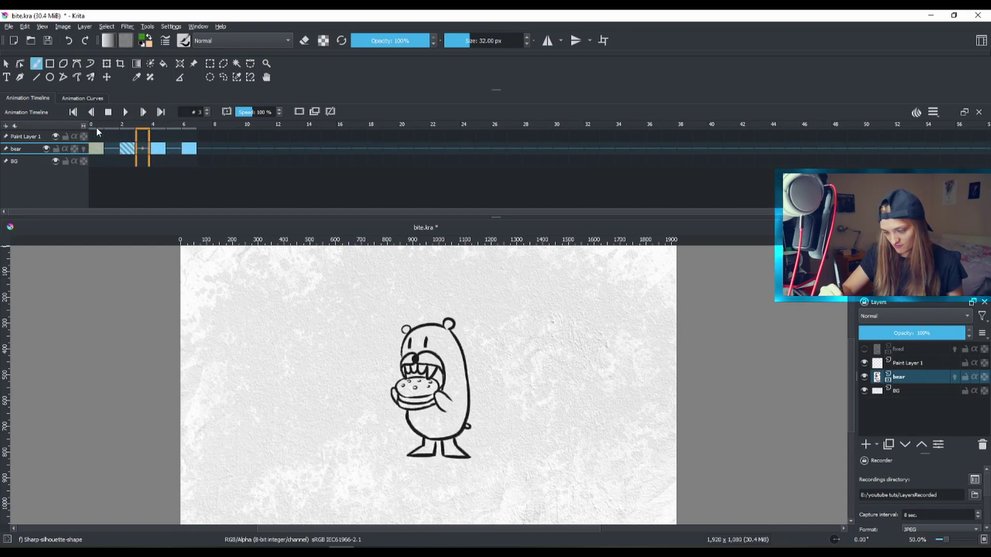
# Check the bear layer's drawings and their two-frame holds from frame 0 to frame 6.
pyautogui.click(98, 150)
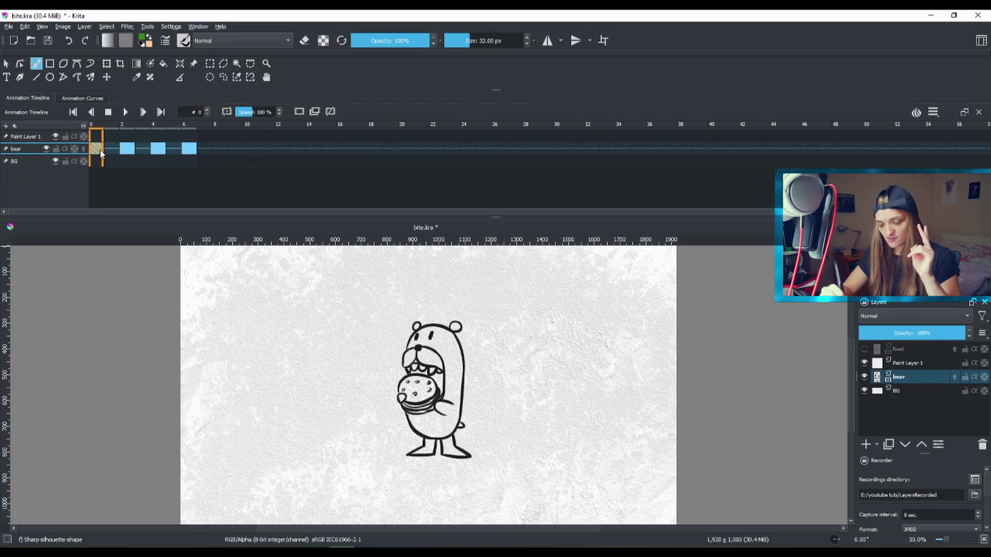
pyautogui.click(129, 147)
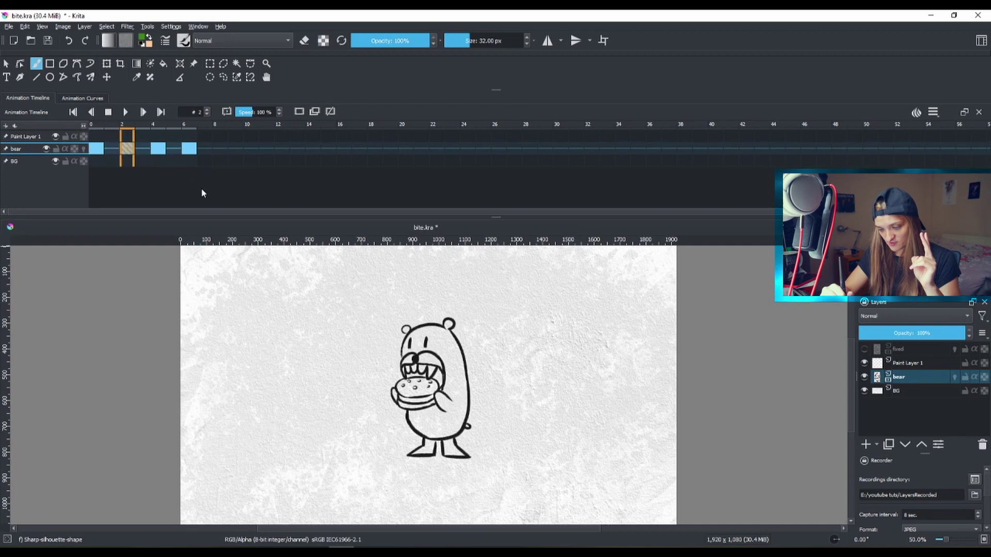
pyautogui.click(159, 147)
pyautogui.click(175, 149)
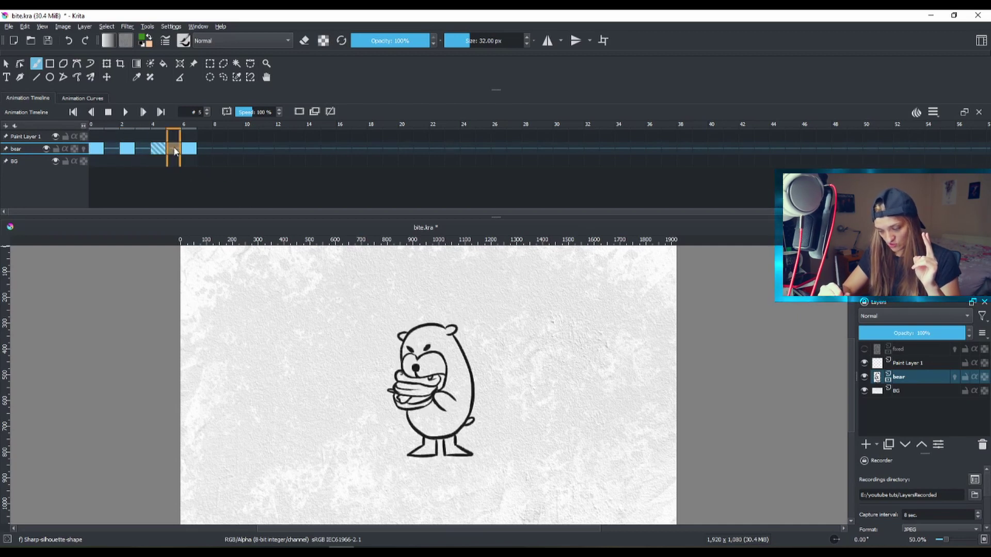
pyautogui.click(192, 148)
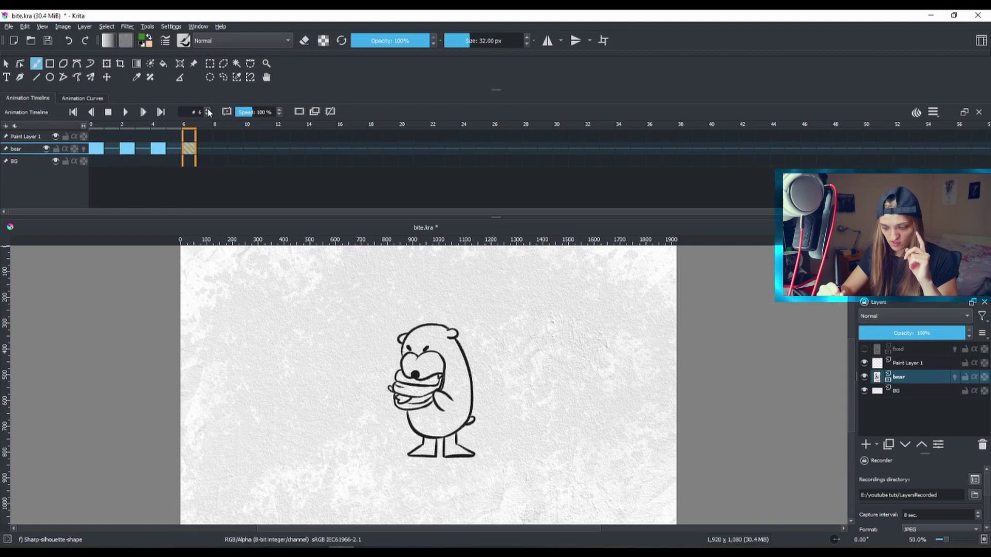
# Set the animation's clip end to 7 and preview the playback.
pyautogui.click(933, 112)
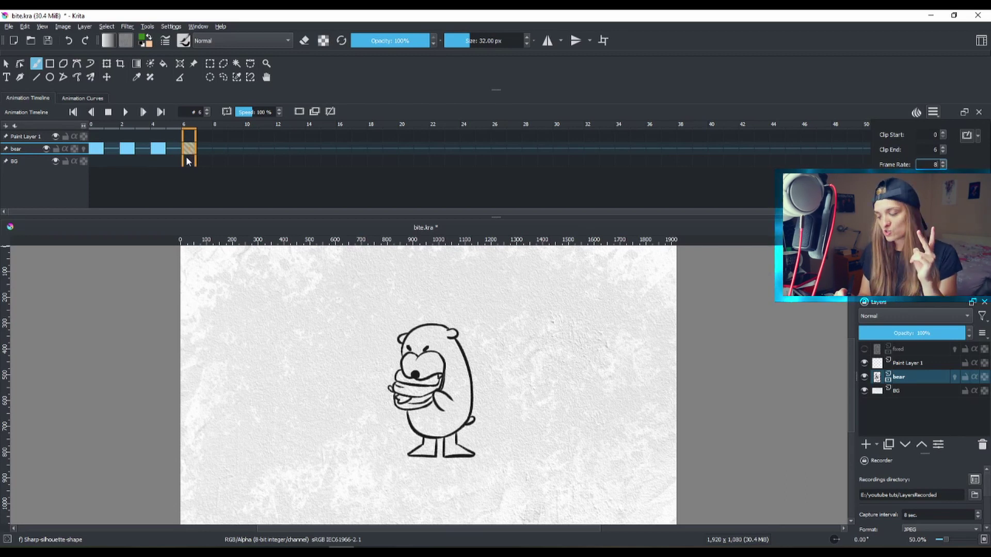
pyautogui.hotkey('shift', 'Tab')
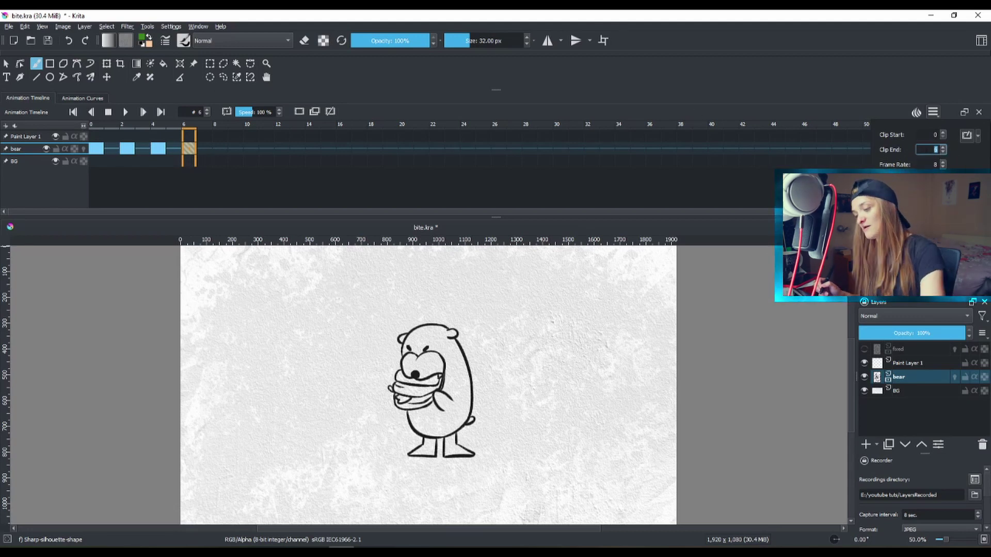
pyautogui.write('7')
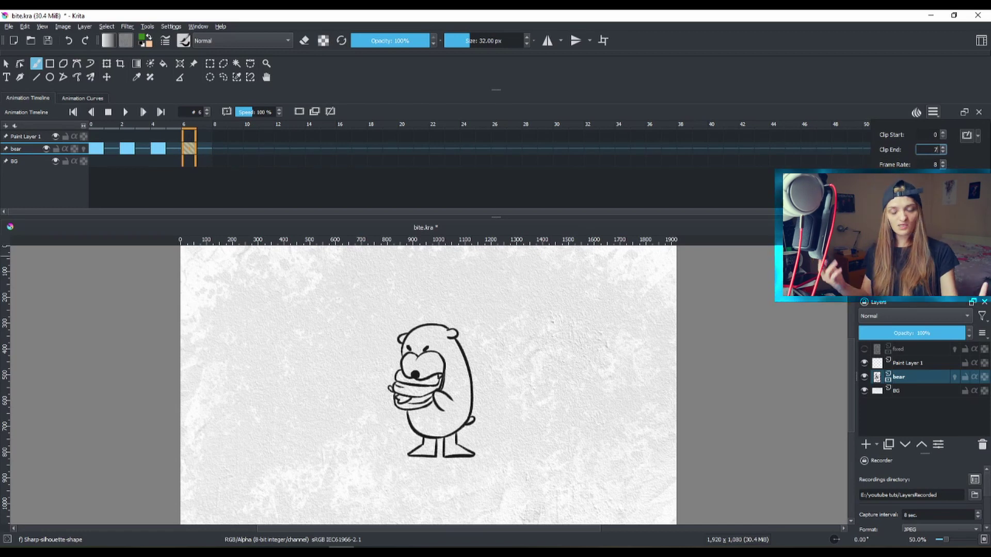
pyautogui.press('Return')
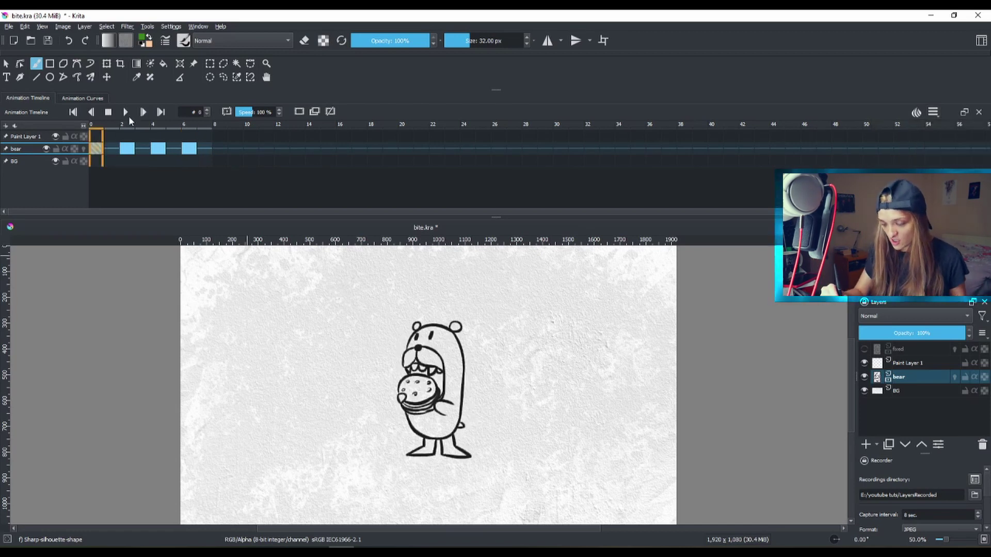
pyautogui.click(126, 113)
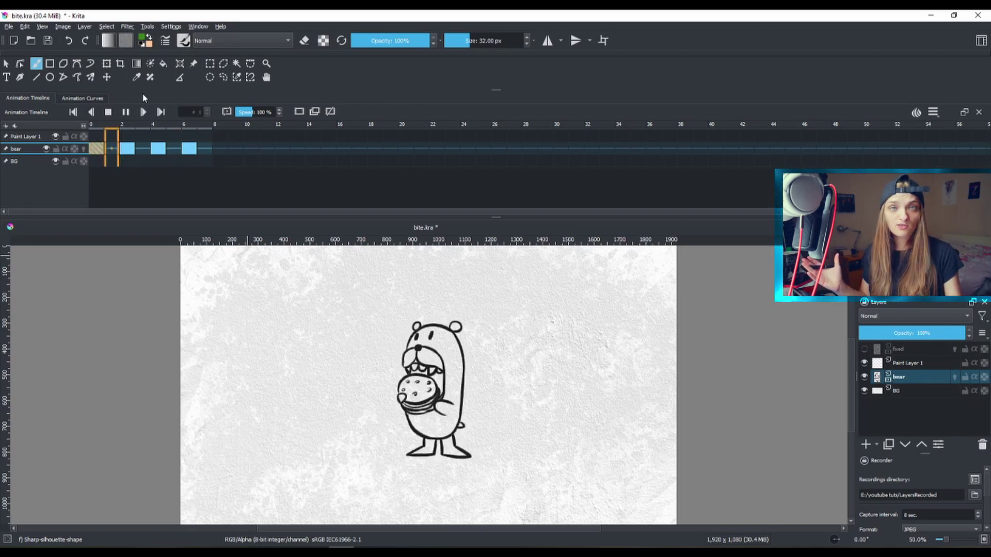
pyautogui.click(126, 112)
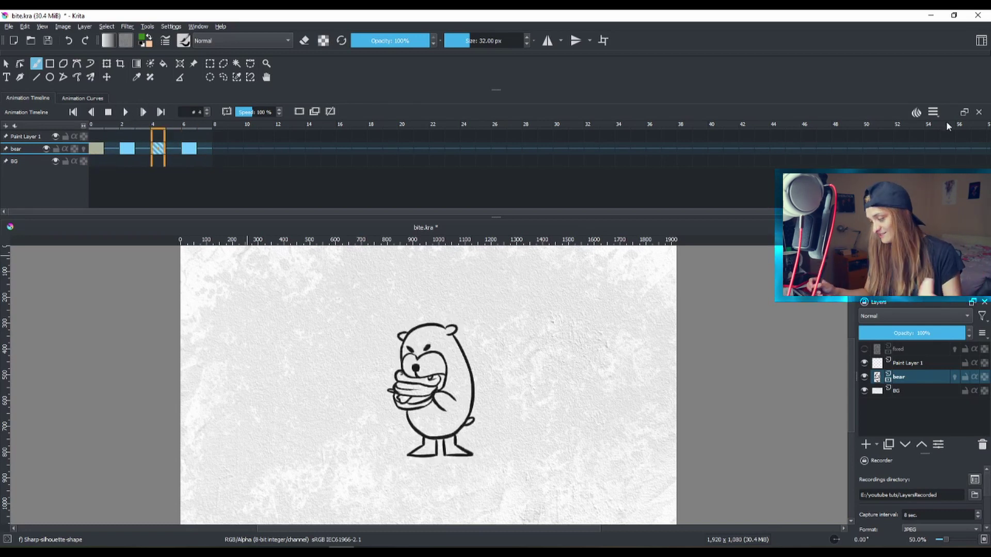
# Set the animation's frame rate to 12 and preview the faster playback.
pyautogui.click(935, 112)
pyautogui.press('Tab')
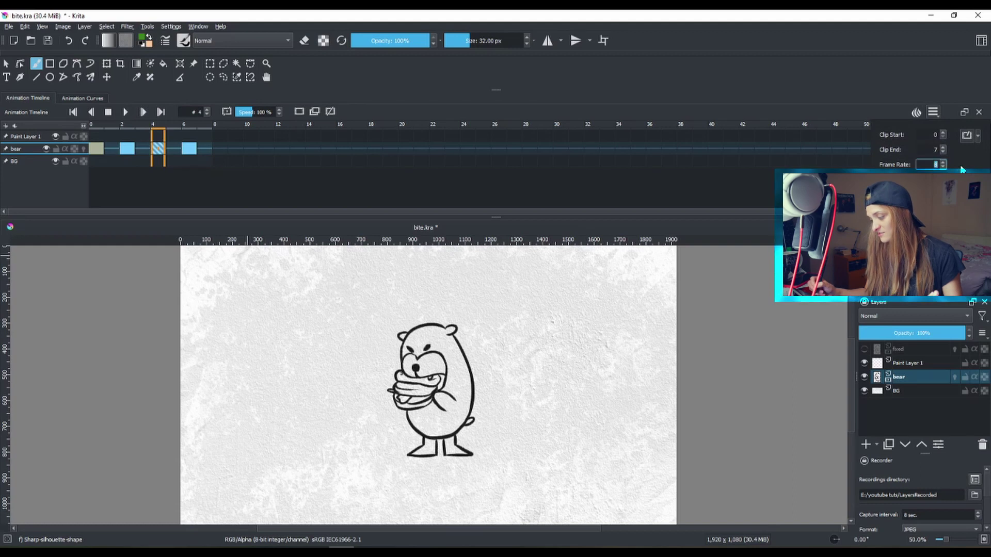
pyautogui.write('12')
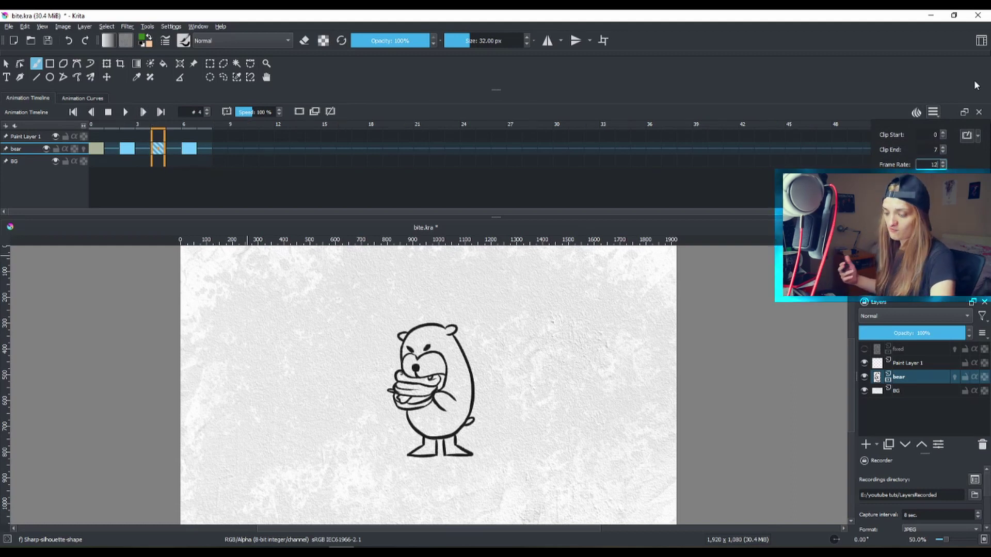
pyautogui.click(125, 112)
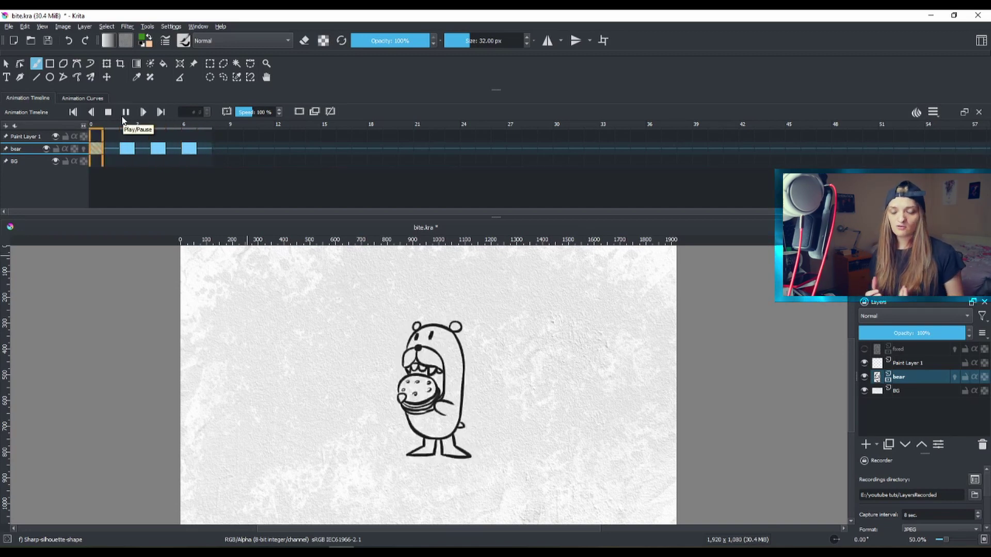
pyautogui.click(125, 112)
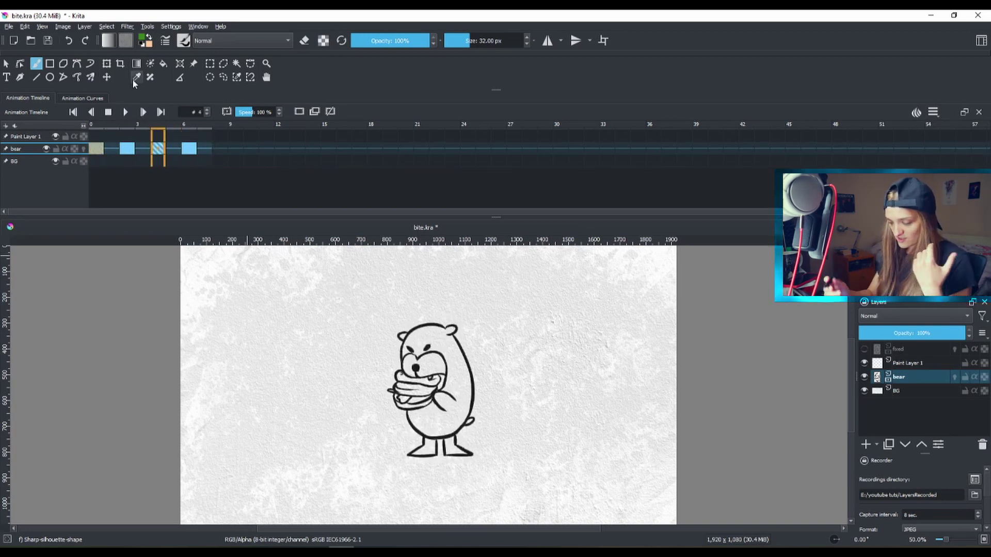
# Hide the bear layer, show and select the fixed layer, and check its drawings from frame 0 to frame 6.
pyautogui.click(865, 377)
pyautogui.click(865, 349)
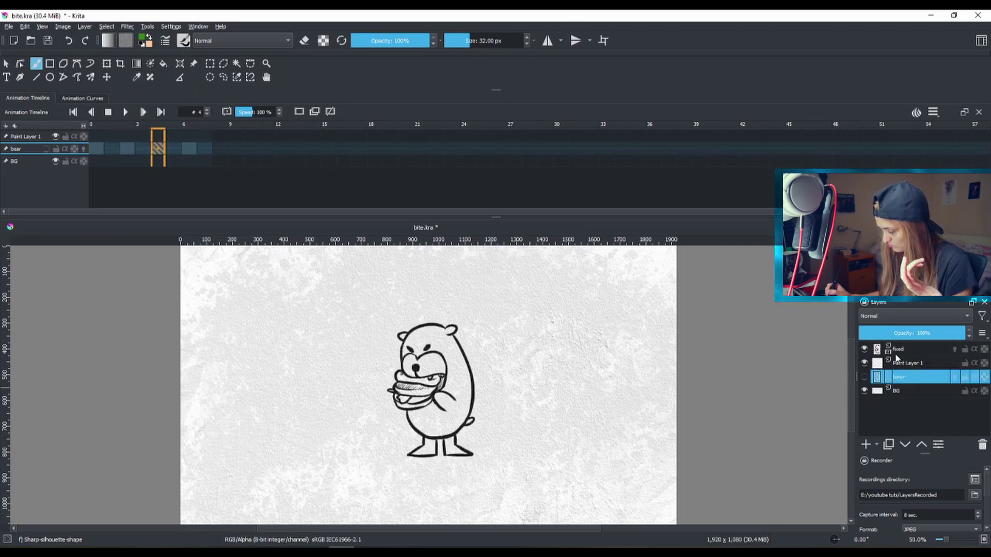
pyautogui.click(912, 353)
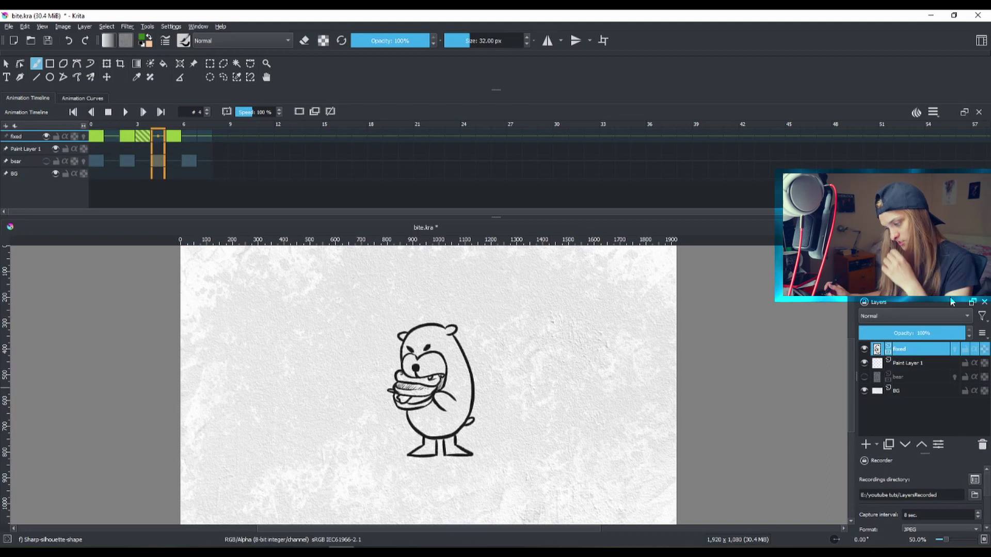
pyautogui.click(96, 137)
pyautogui.click(127, 136)
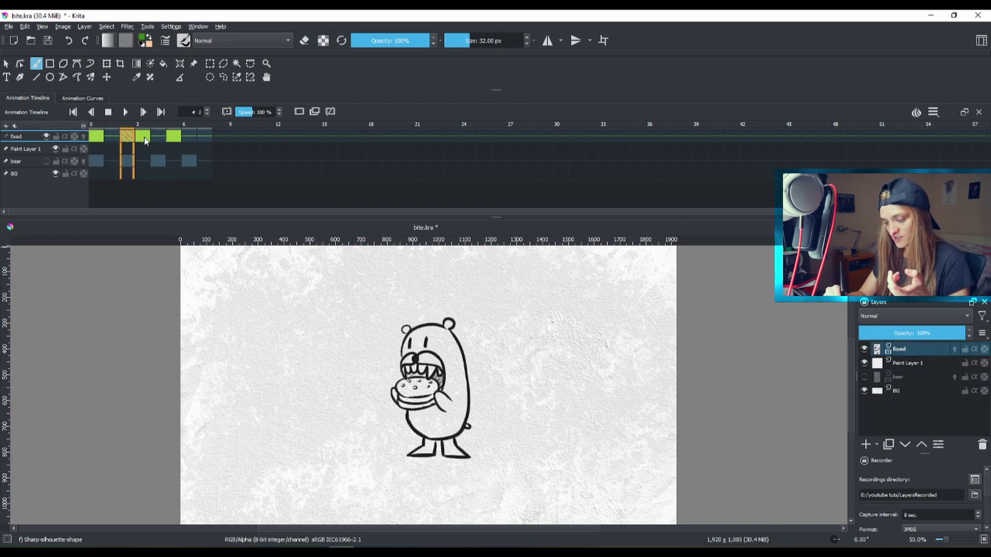
pyautogui.click(142, 137)
pyautogui.click(174, 137)
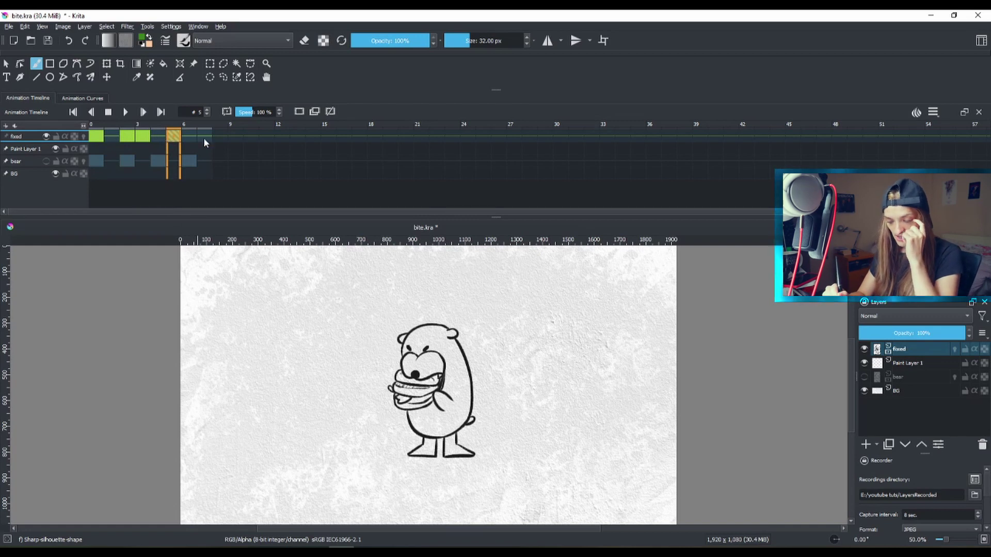
pyautogui.click(189, 136)
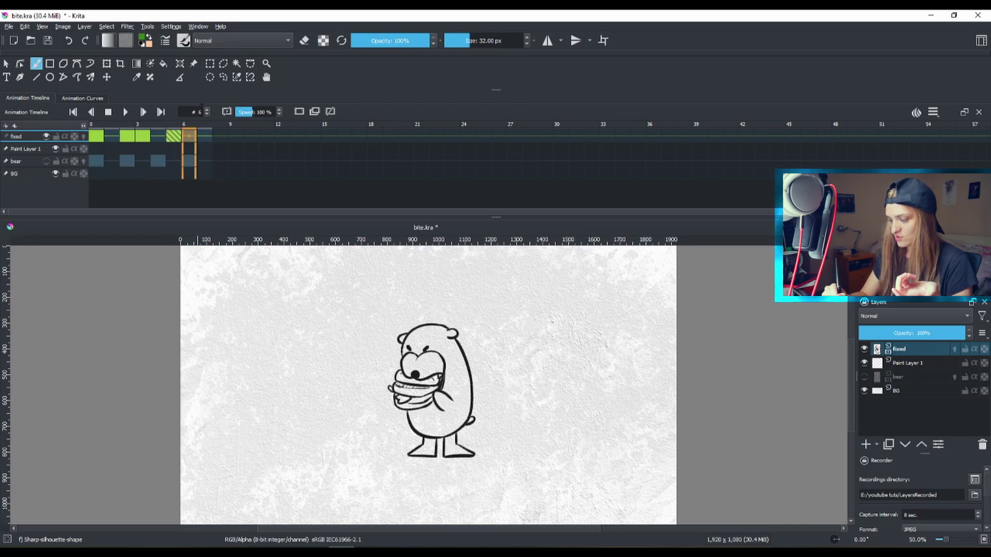
# Set the clip end to 6 and preview the fixed layer's animation.
pyautogui.click(935, 111)
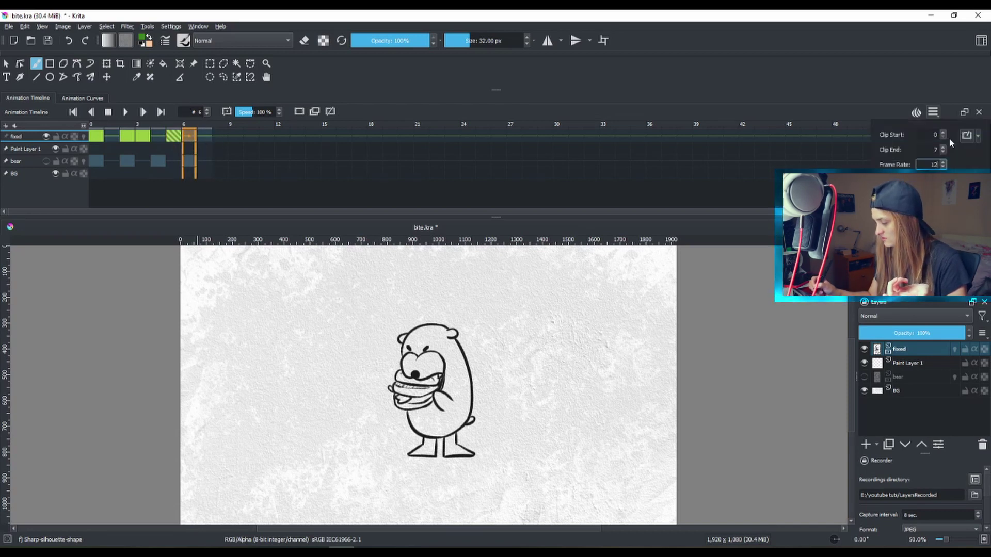
pyautogui.click(943, 152)
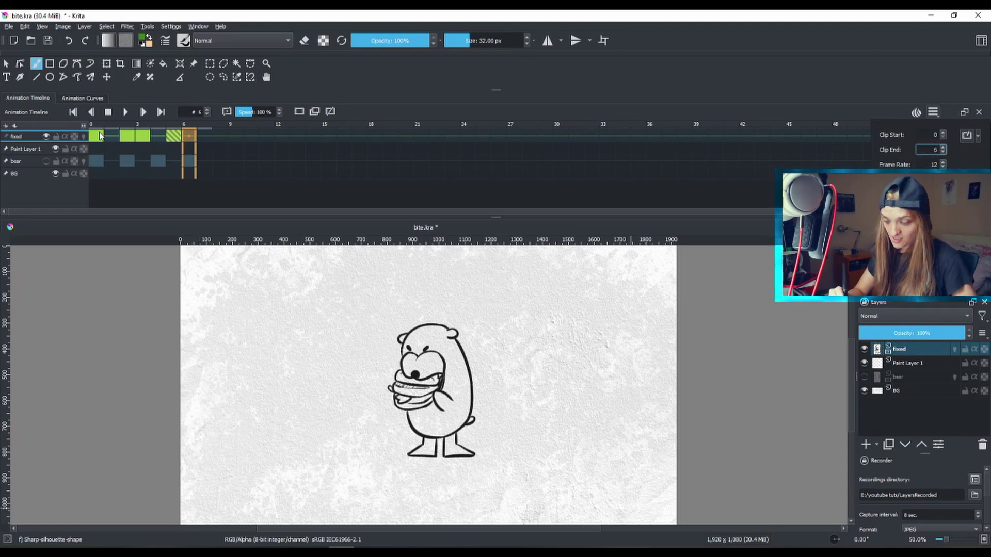
pyautogui.click(125, 112)
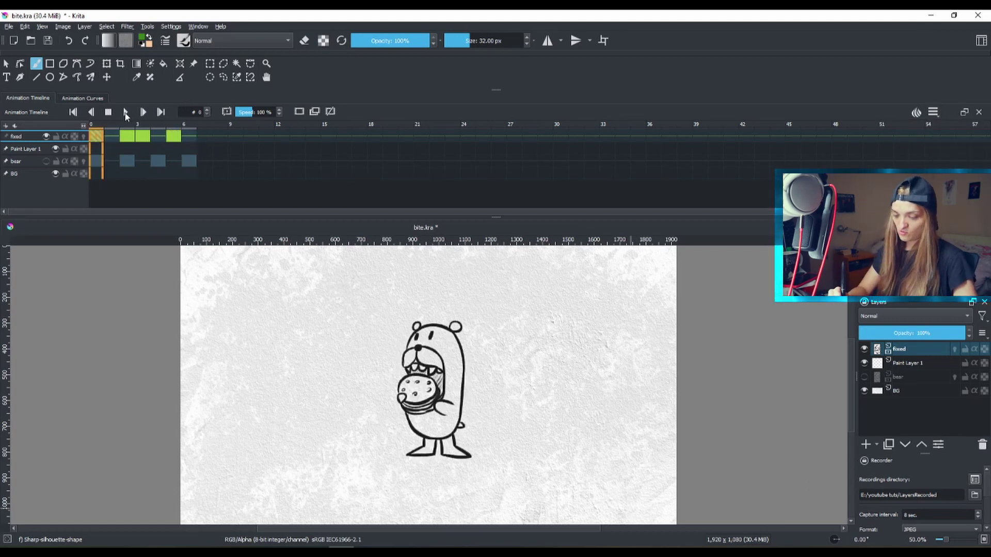
pyautogui.click(126, 112)
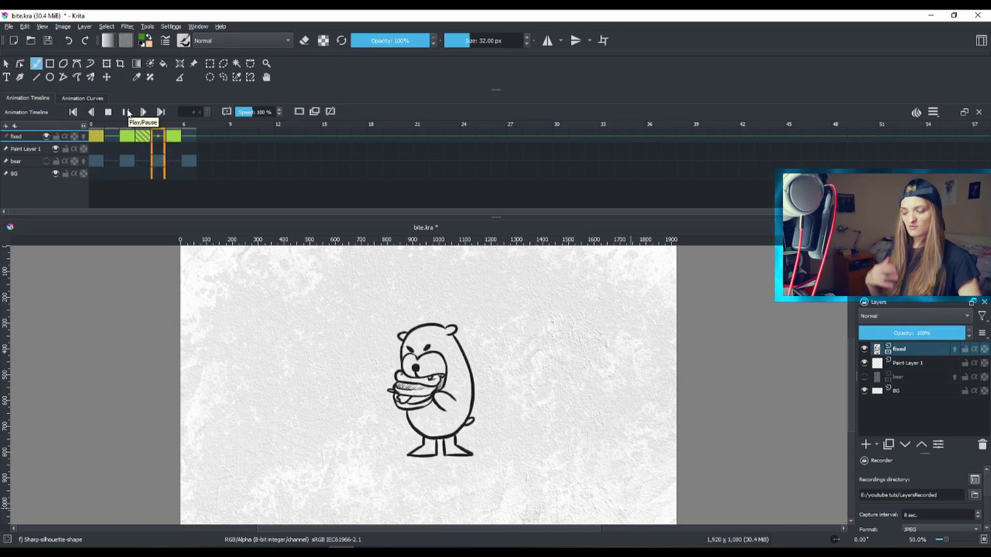
pyautogui.click(126, 112)
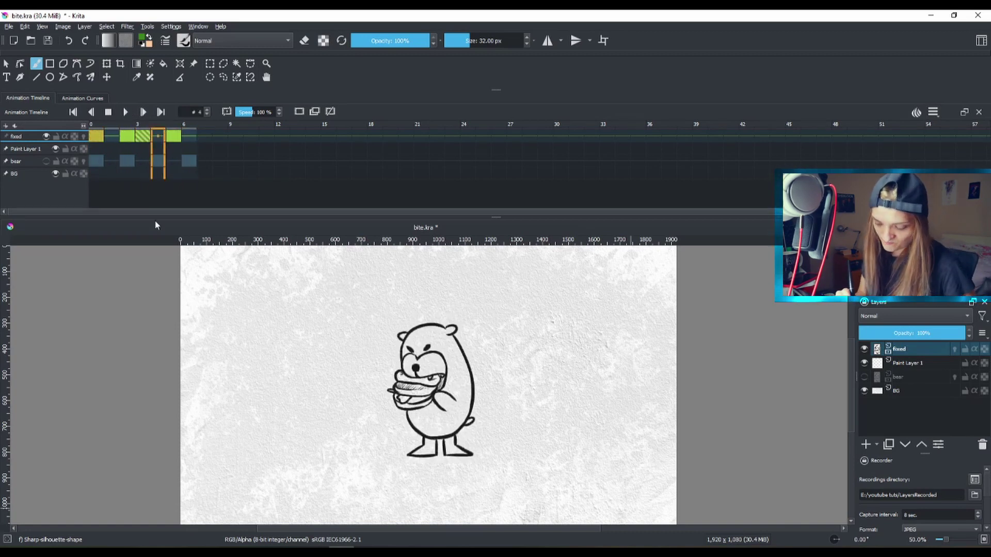
# Check the fixed layer's drawings from frame 0 to frame 5 and set the clip end to 5.
pyautogui.click(96, 137)
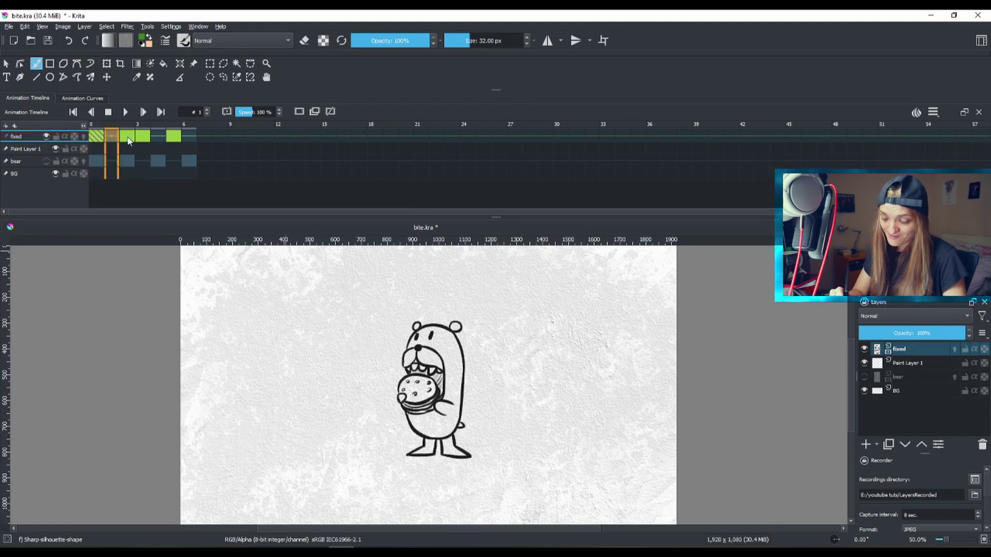
pyautogui.click(129, 138)
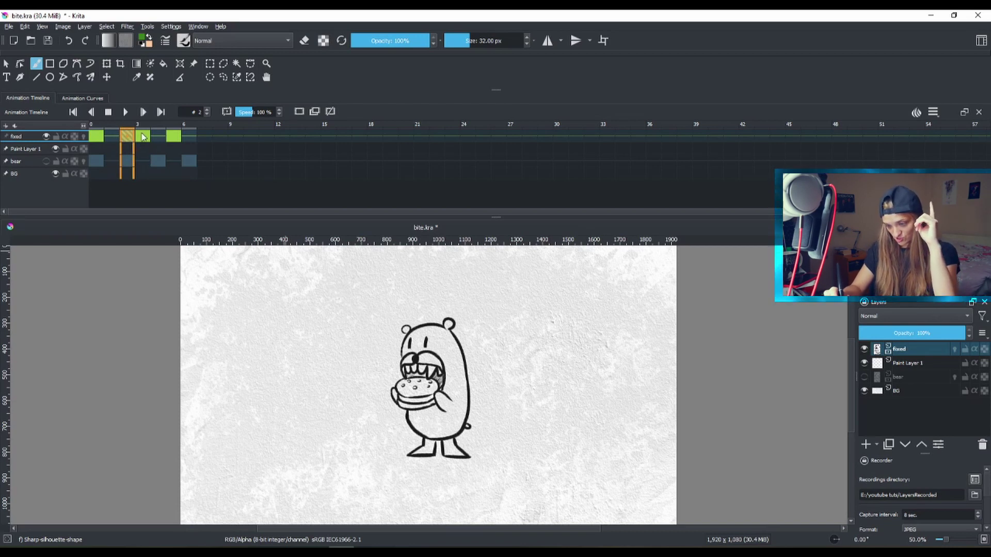
pyautogui.click(144, 139)
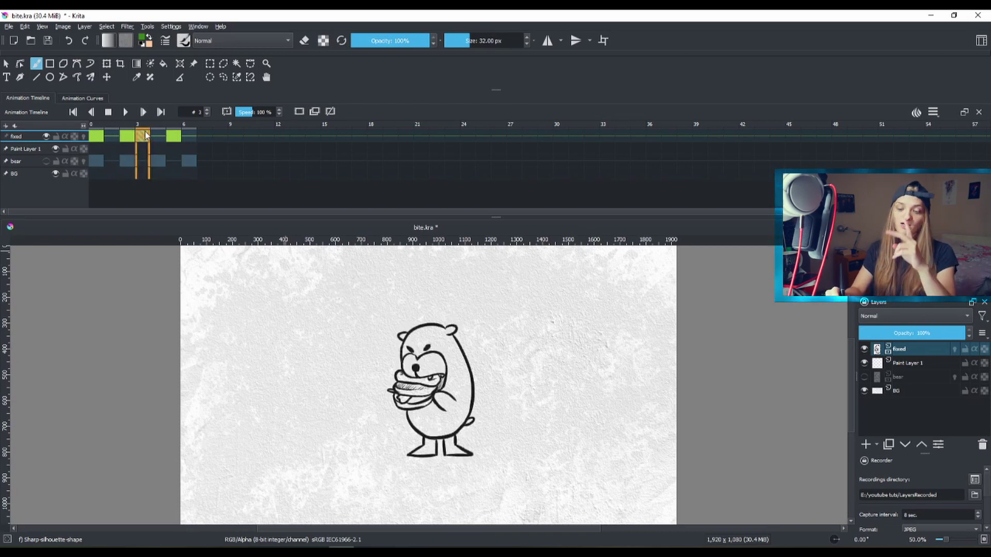
pyautogui.click(159, 136)
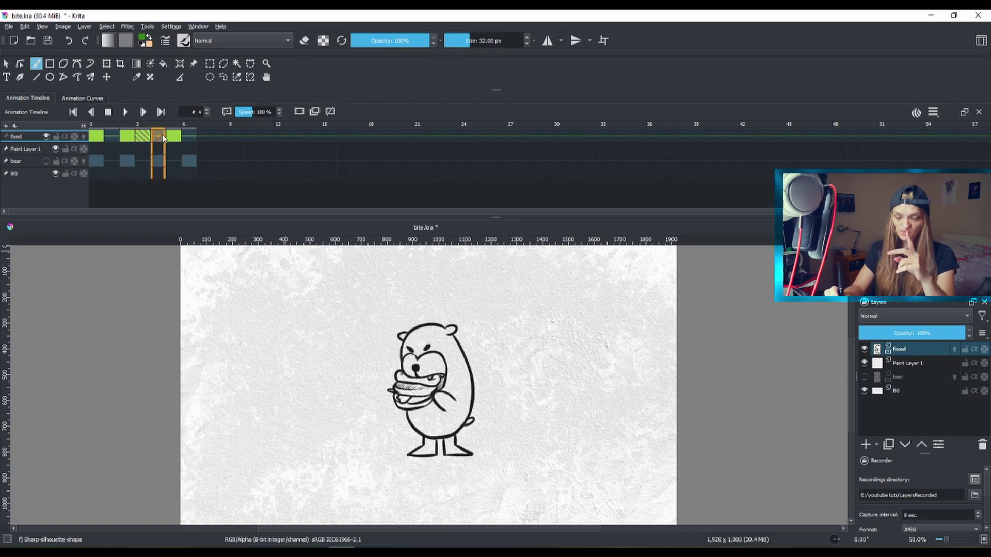
pyautogui.click(175, 136)
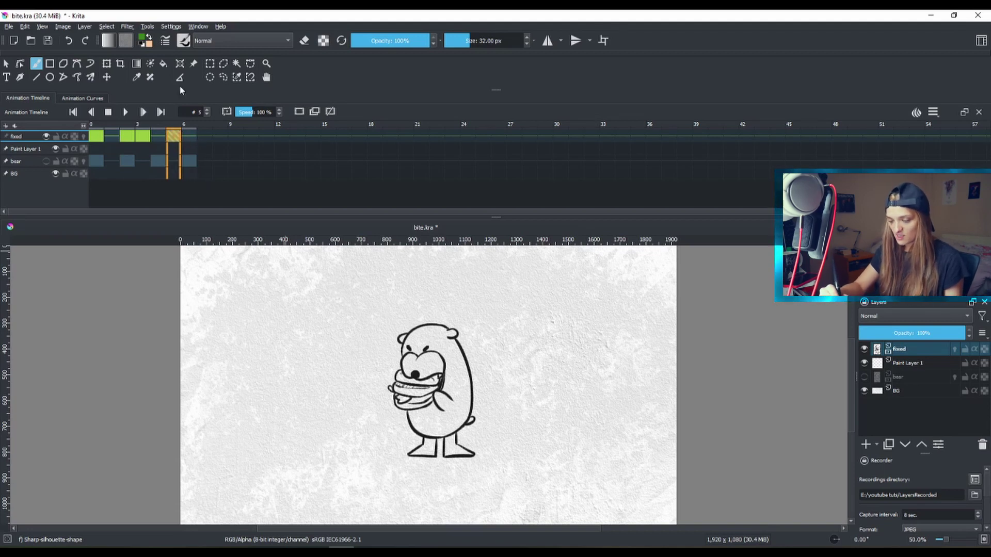
pyautogui.click(934, 112)
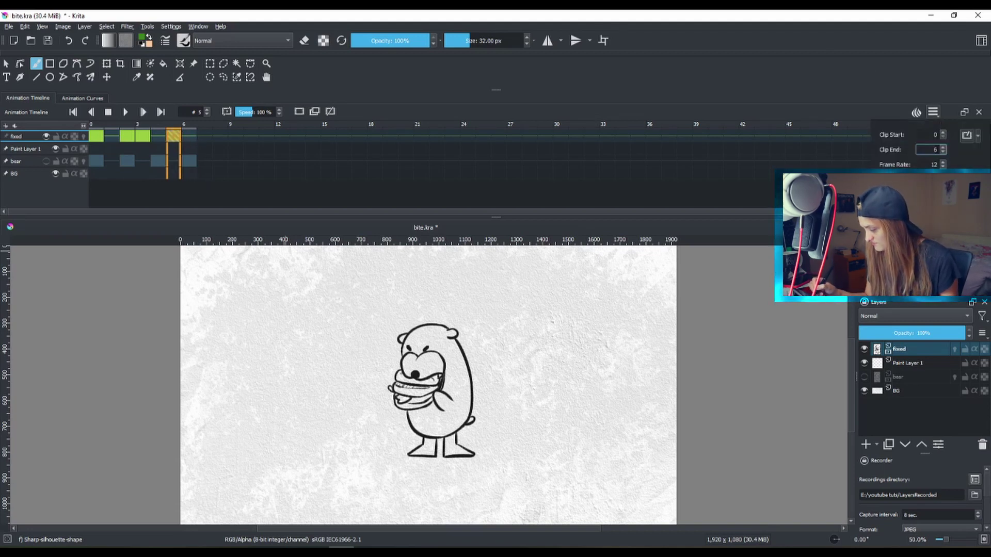
pyautogui.write('5')
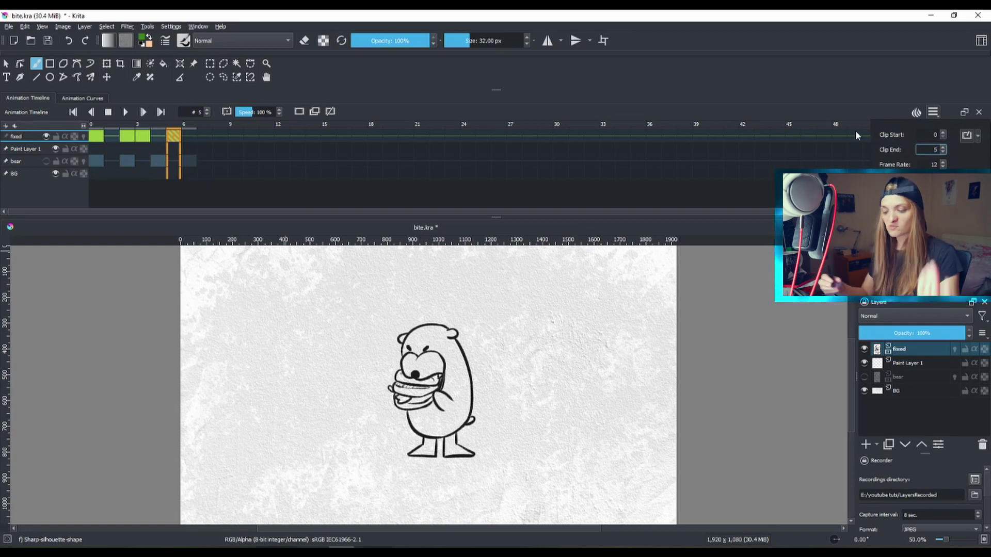
# Preview the fixed layer's animation from frame 0 and set the frame rate to 24.
pyautogui.click(98, 142)
pyautogui.click(125, 112)
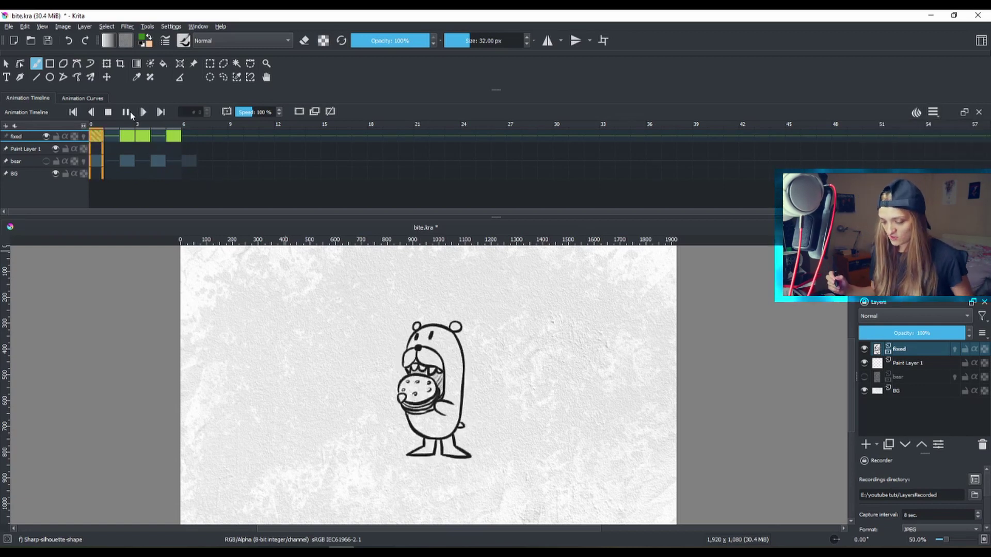
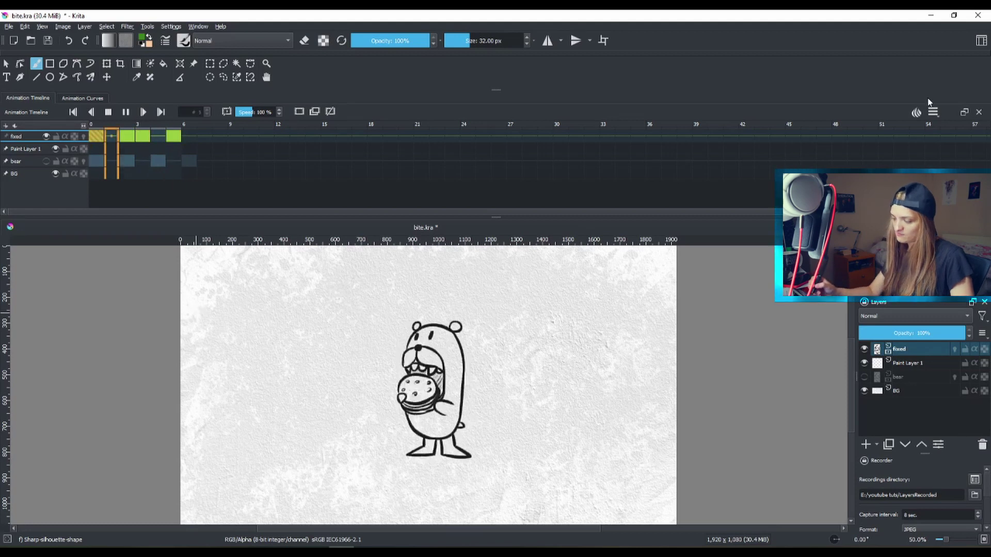
pyautogui.click(933, 112)
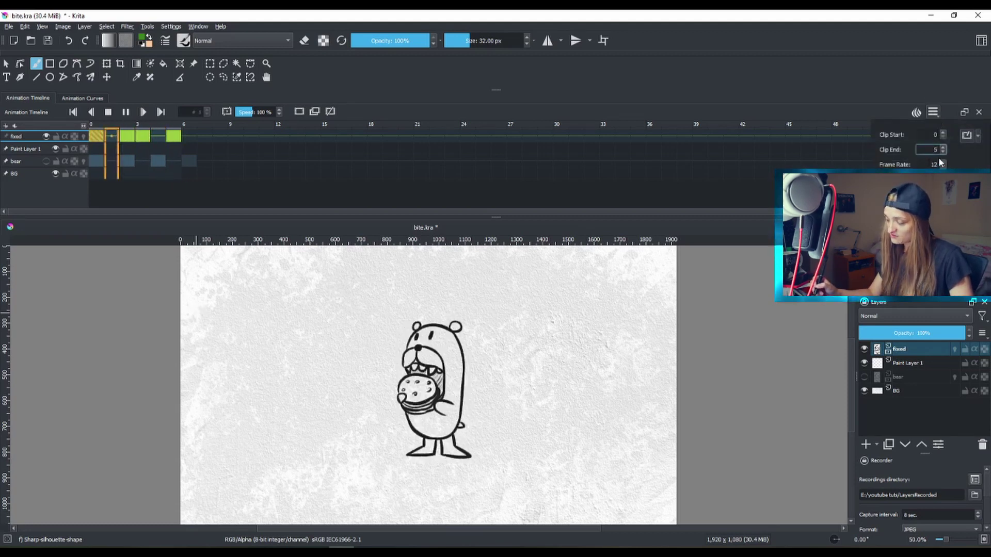
pyautogui.press('Tab')
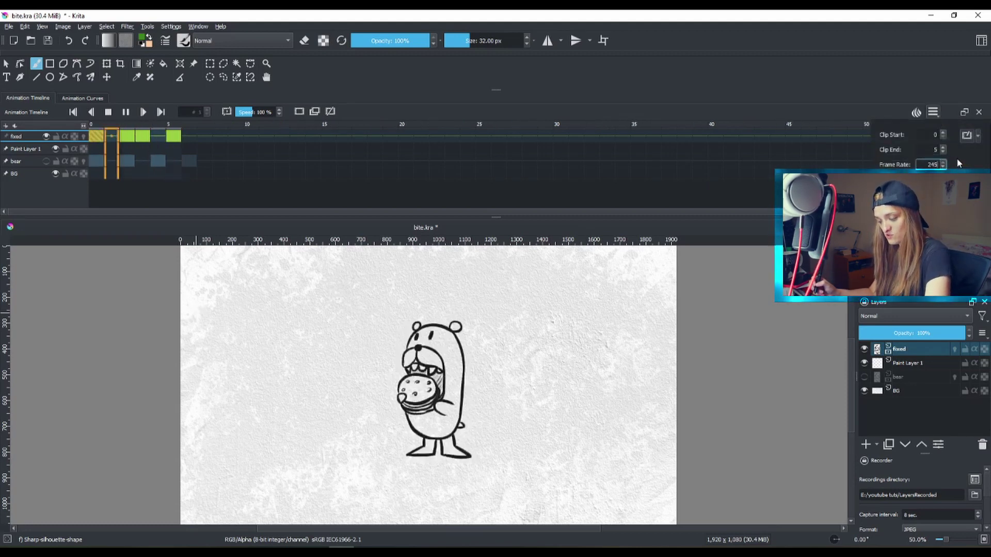
pyautogui.write('245')
pyautogui.press('BackSpace')
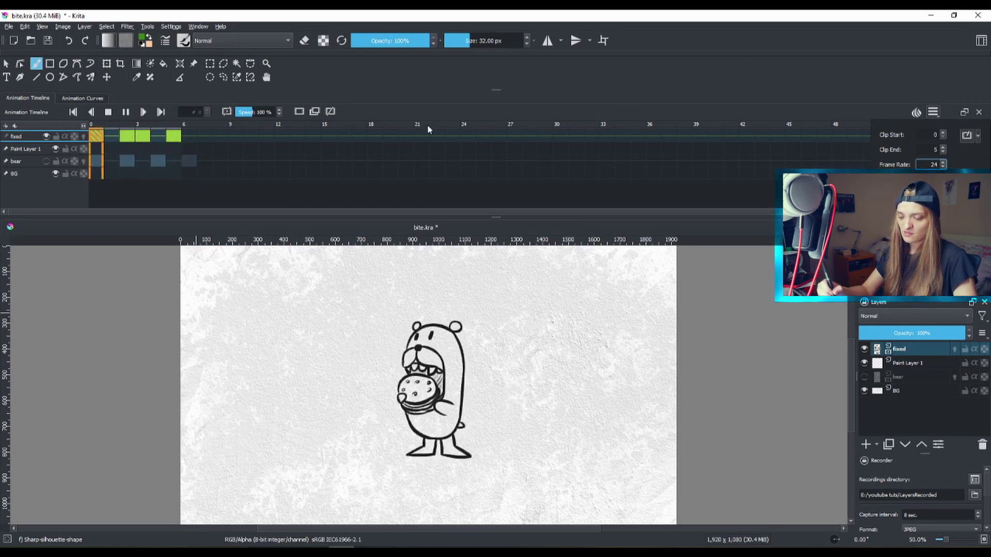
pyautogui.click(126, 112)
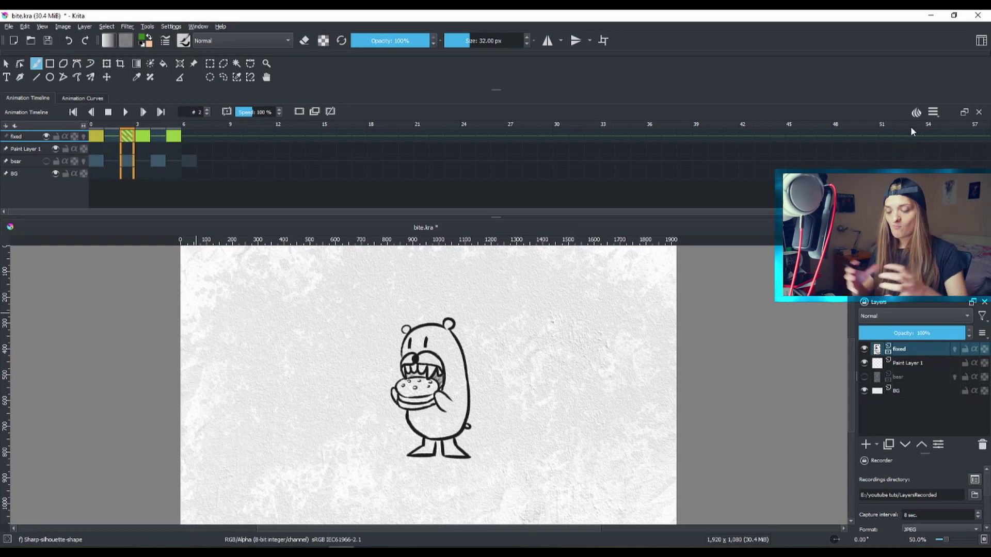
# Shift the fixed layer's last three drawings two frames later, placing them at frames 4, 5 and 7.
pyautogui.click(96, 137)
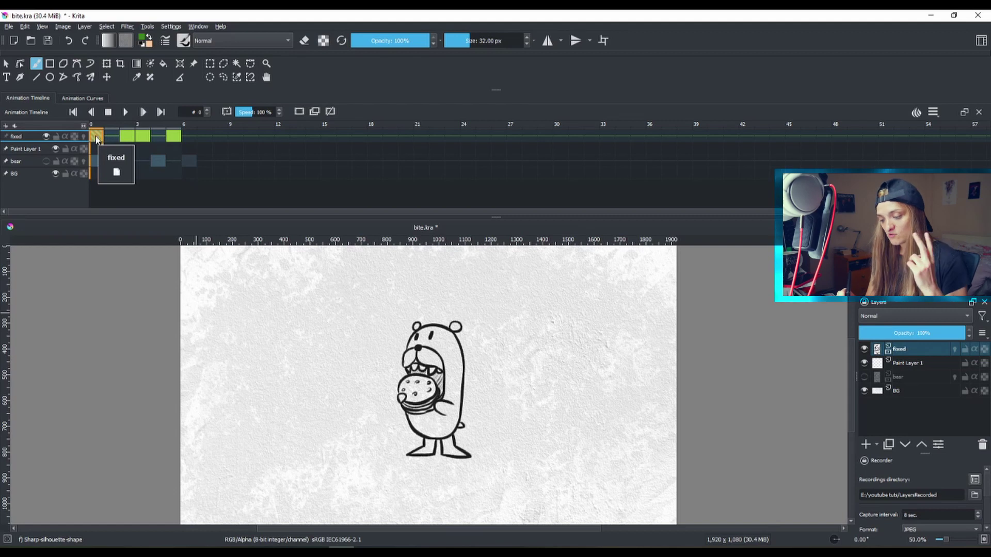
pyautogui.click(127, 137)
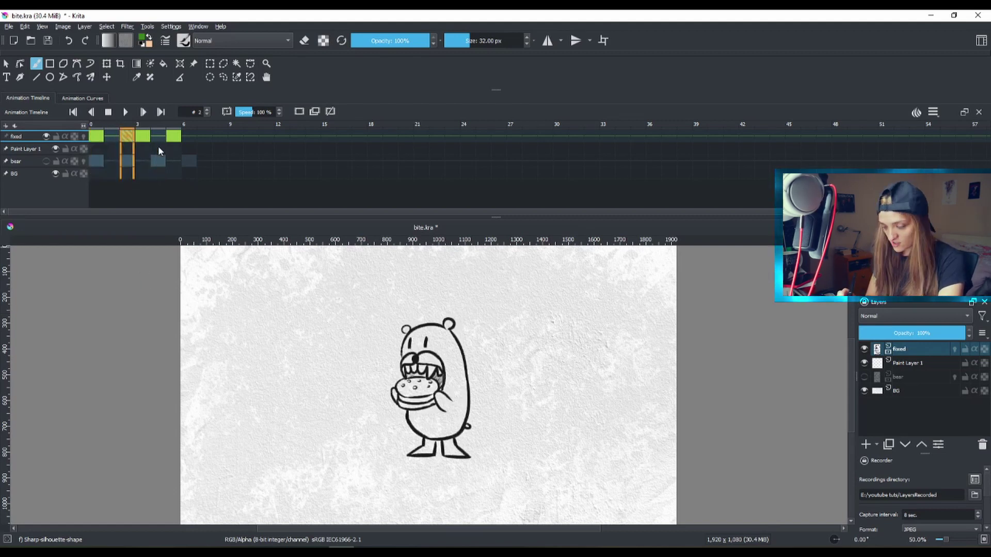
pyautogui.keyDown('ctrl'); pyautogui.click(142, 136); pyautogui.keyUp('ctrl')
pyautogui.keyDown('ctrl'); pyautogui.click(174, 136); pyautogui.keyUp('ctrl')
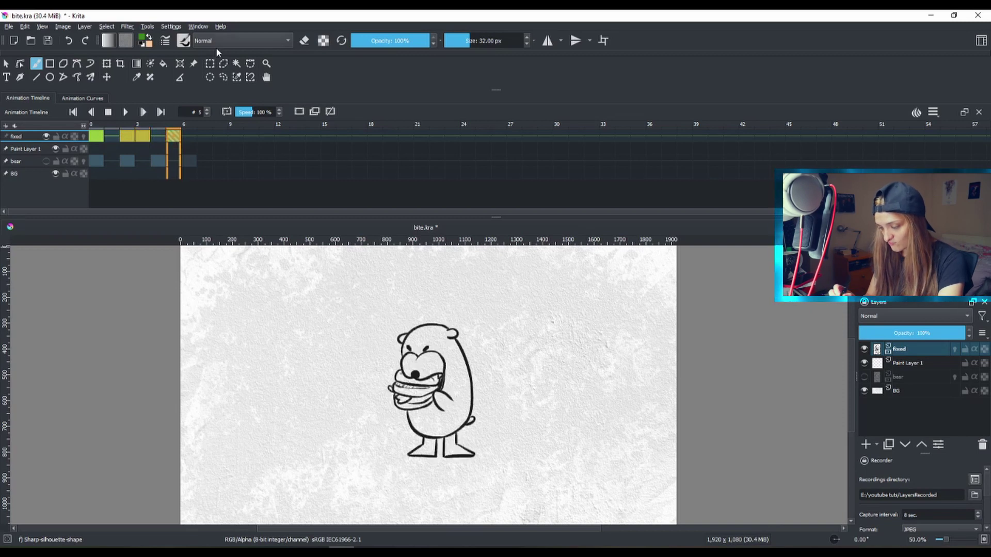
pyautogui.keyDown('ctrl'); pyautogui.click(189, 136); pyautogui.keyUp('ctrl')
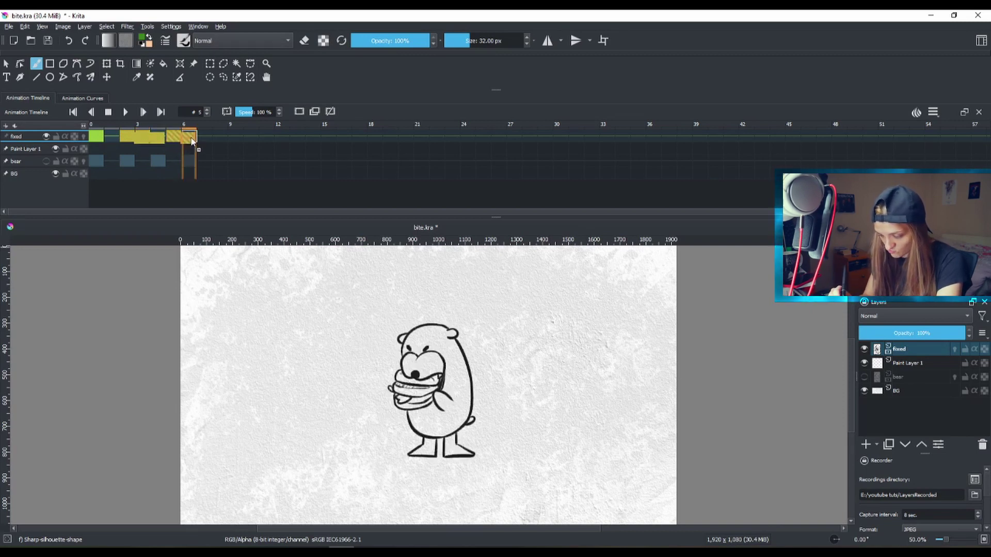
pyautogui.keyDown('ctrl'); pyautogui.click(205, 136); pyautogui.keyUp('ctrl')
pyautogui.moveTo(203, 137); pyautogui.dragTo(204, 136)
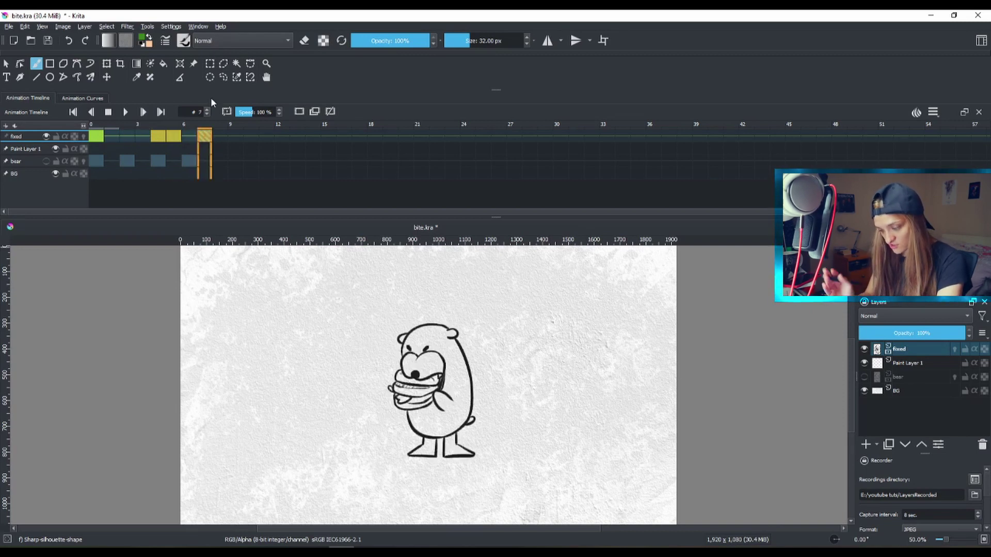
# Check the first drawing's hold up to frame 4, and shift the fixed layer's last two drawings to frames 6 and 8.
pyautogui.click(96, 136)
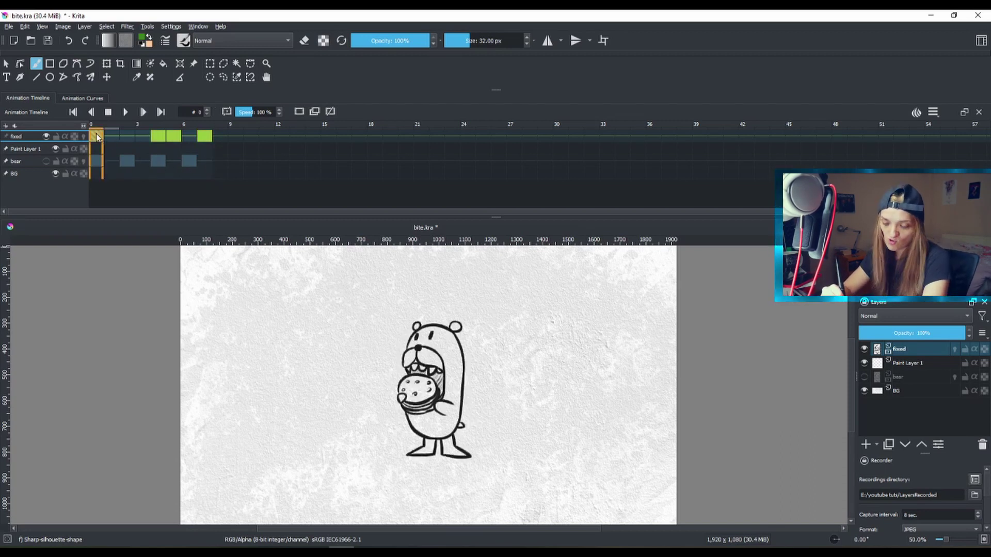
pyautogui.press('Right')
pyautogui.press('Right')
pyautogui.press('Right')
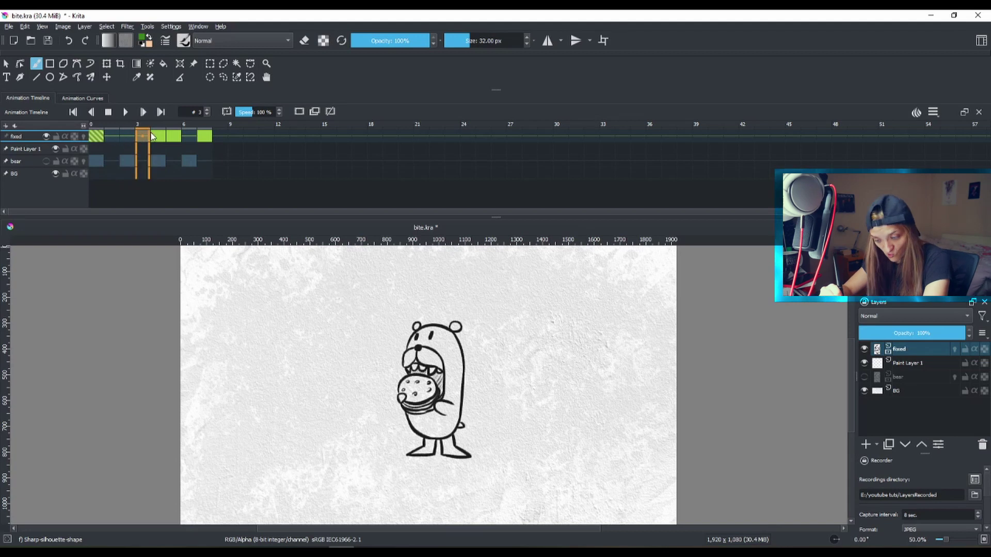
pyautogui.click(163, 137)
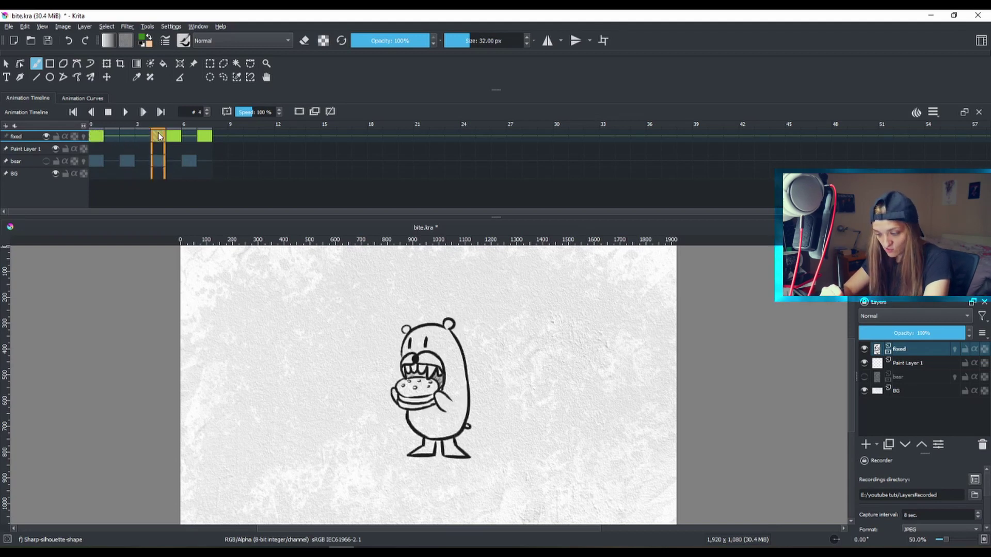
pyautogui.click(179, 136)
pyautogui.moveTo(214, 143); pyautogui.dragTo(222, 144)
pyautogui.click(184, 137)
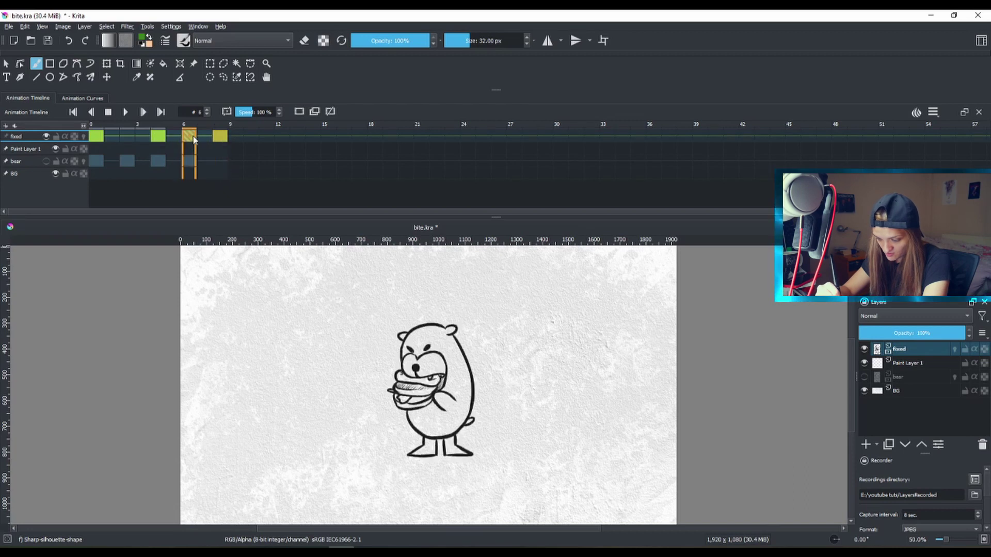
# Move the fixed layer's last drawing to frame 10 and check the hold of the drawing at frame 6.
pyautogui.keyDown('shift'); pyautogui.click(221, 136); pyautogui.keyUp('shift')
pyautogui.moveTo(224, 133)
pyautogui.mouseDown()
pyautogui.moveTo(262, 134)
pyautogui.moveTo(226, 136)
pyautogui.moveTo(249, 131)
pyautogui.mouseUp()
pyautogui.click(225, 137)
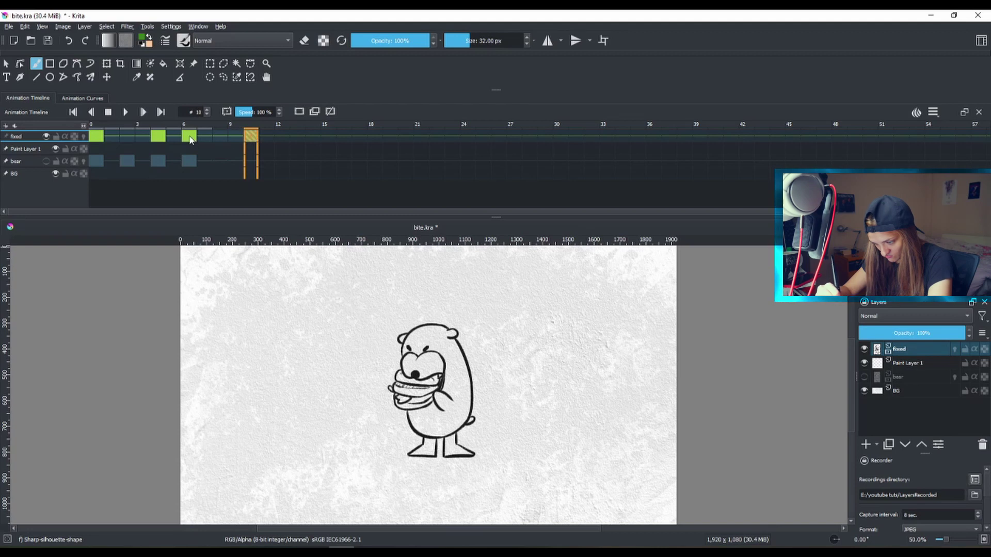
pyautogui.click(189, 136)
pyautogui.click(236, 134)
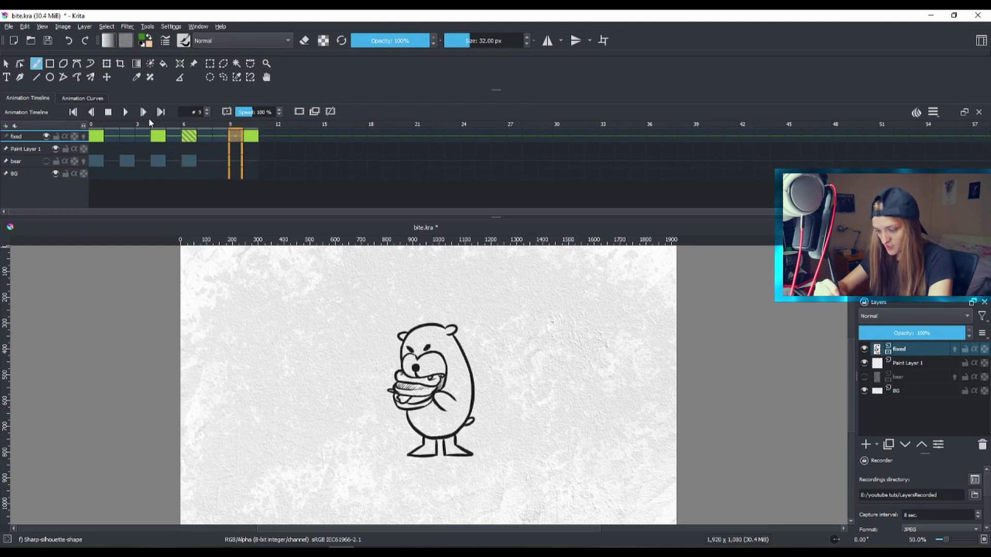
# Count the last drawing's hold from frame 10 to frame 13 and set the clip end to 13.
pyautogui.click(251, 136)
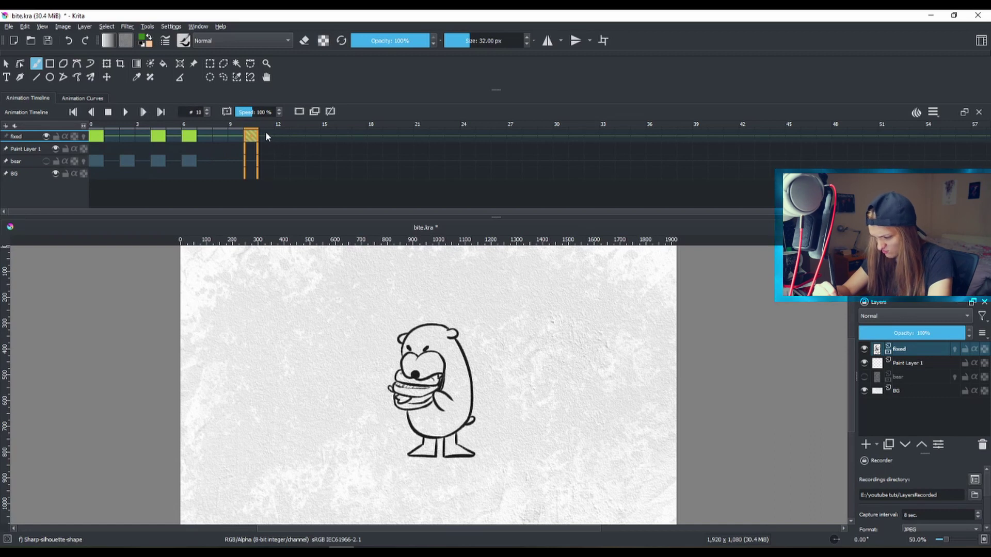
pyautogui.click(265, 131)
pyautogui.click(284, 131)
pyautogui.click(303, 133)
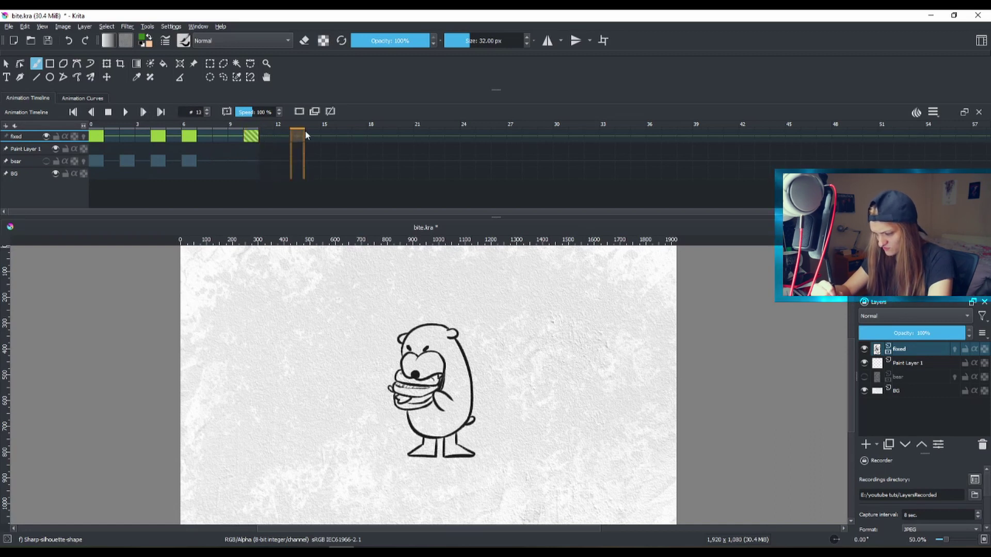
pyautogui.click(933, 112)
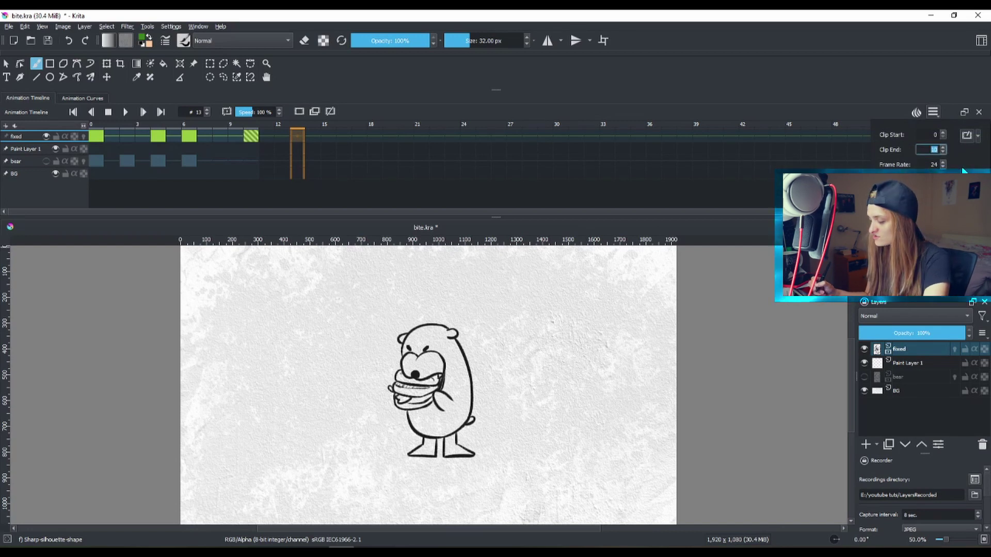
pyautogui.write('13')
# Preview the retimed fixed layer's animation from frame 0, review the clip settings and stop playback.
pyautogui.click(96, 135)
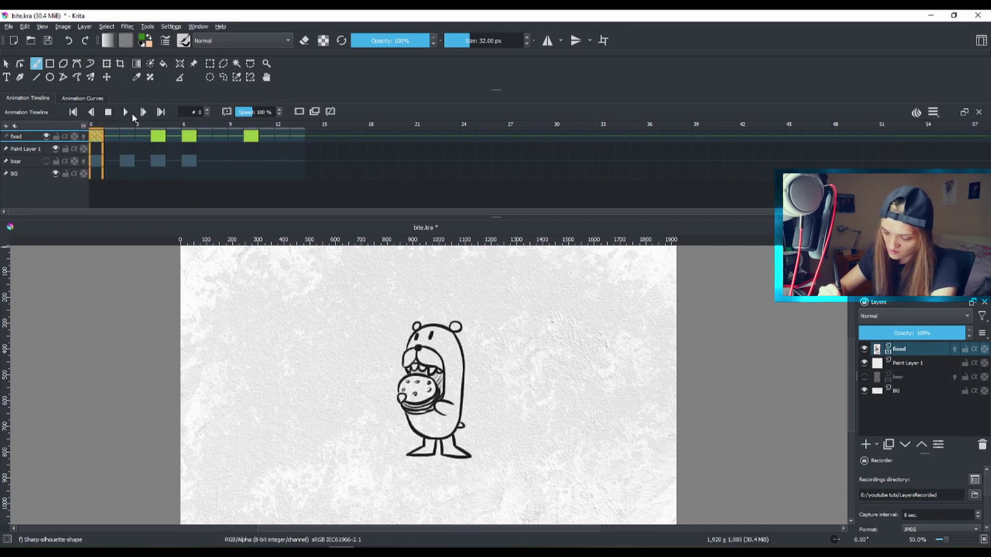
pyautogui.click(127, 112)
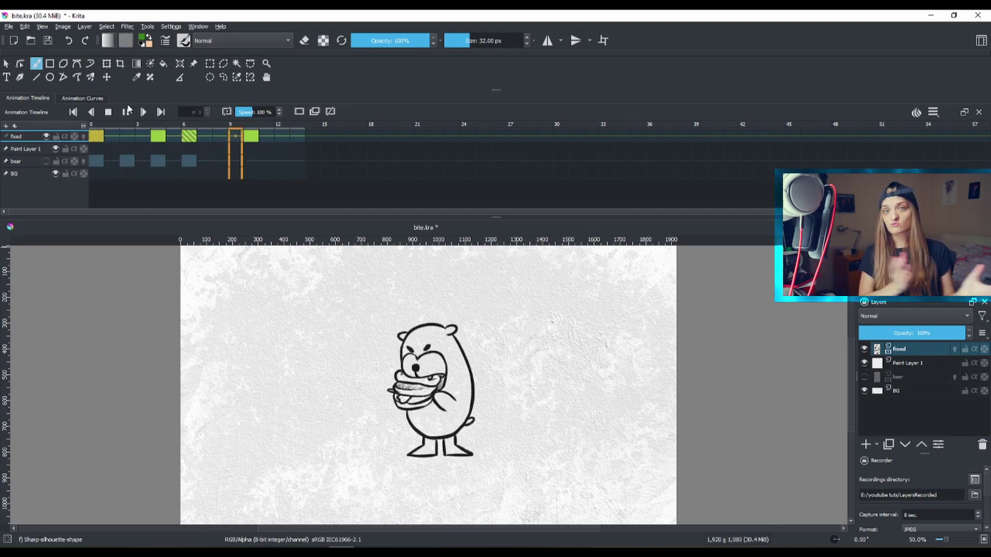
pyautogui.click(935, 113)
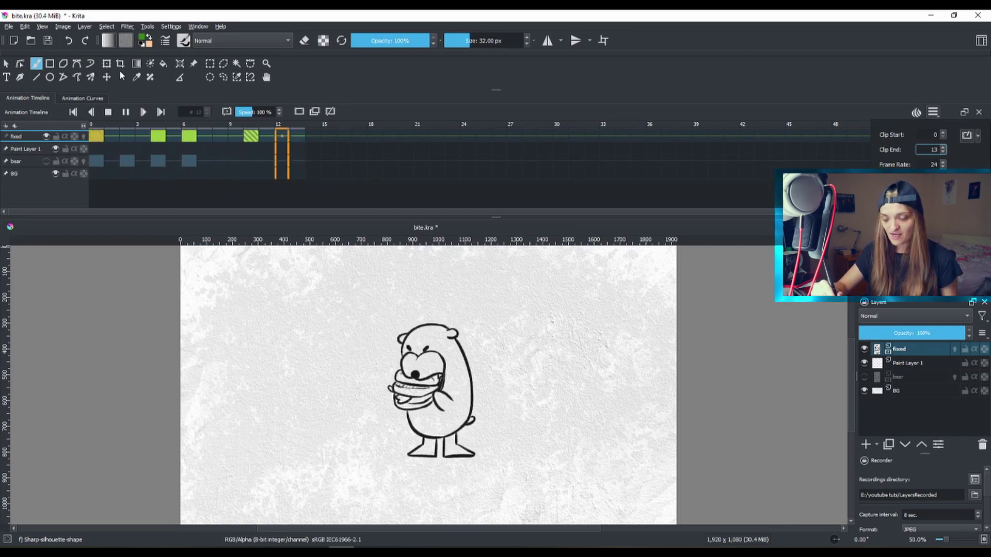
pyautogui.click(125, 112)
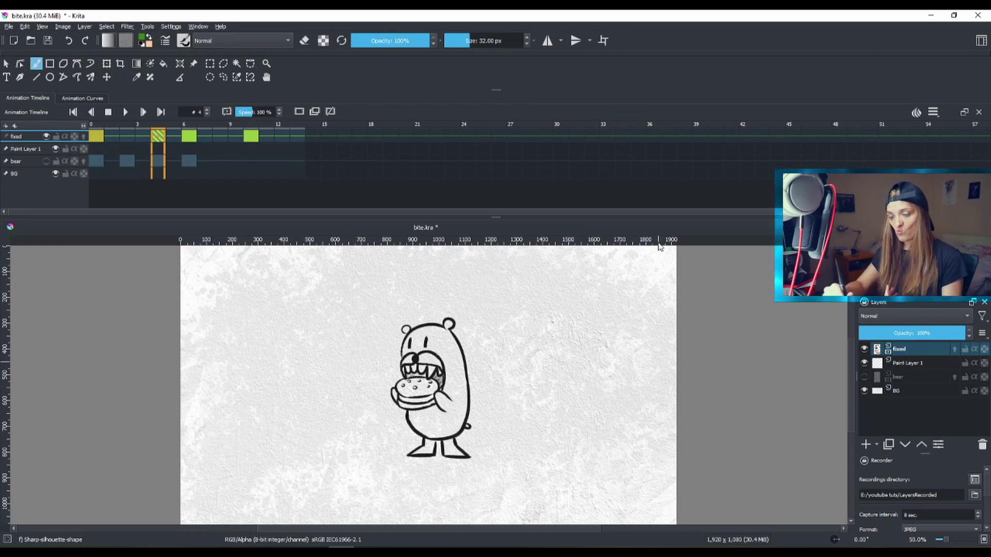
pyautogui.click(9, 26)
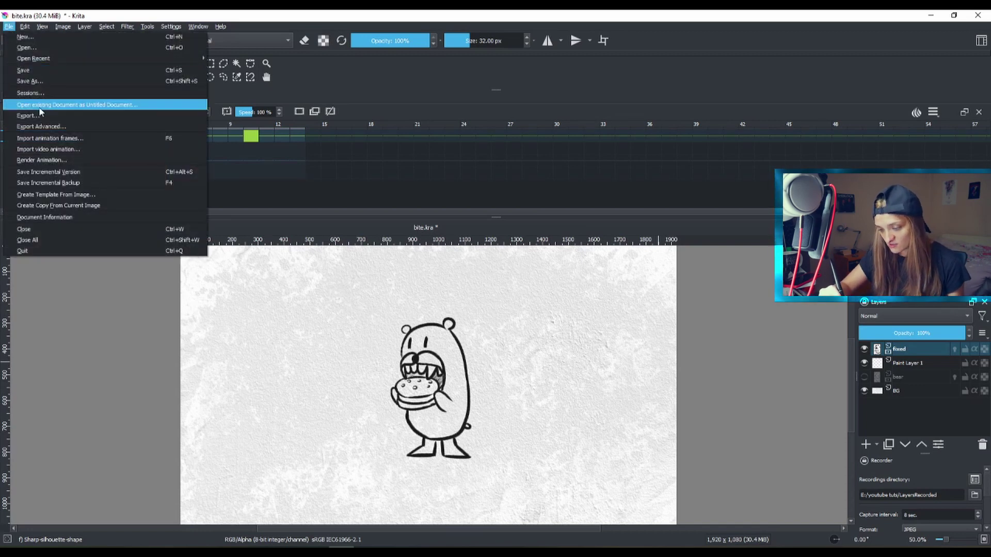
pyautogui.click(57, 149)
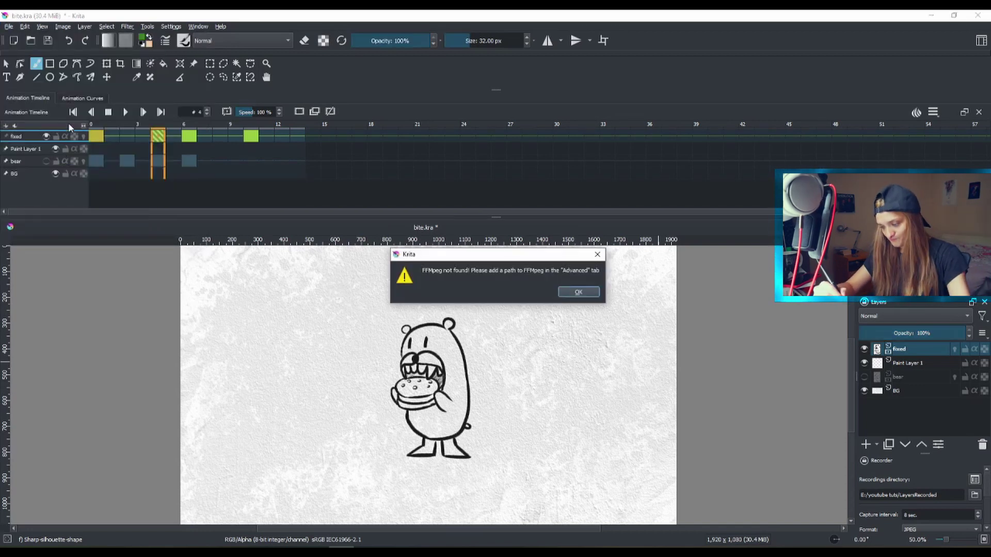
pyautogui.click(591, 293)
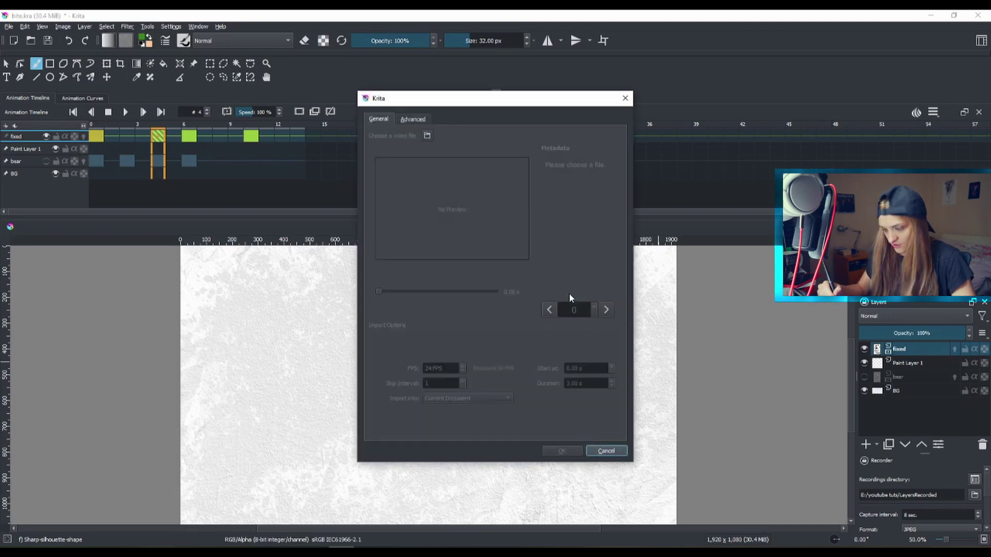
pyautogui.click(624, 98)
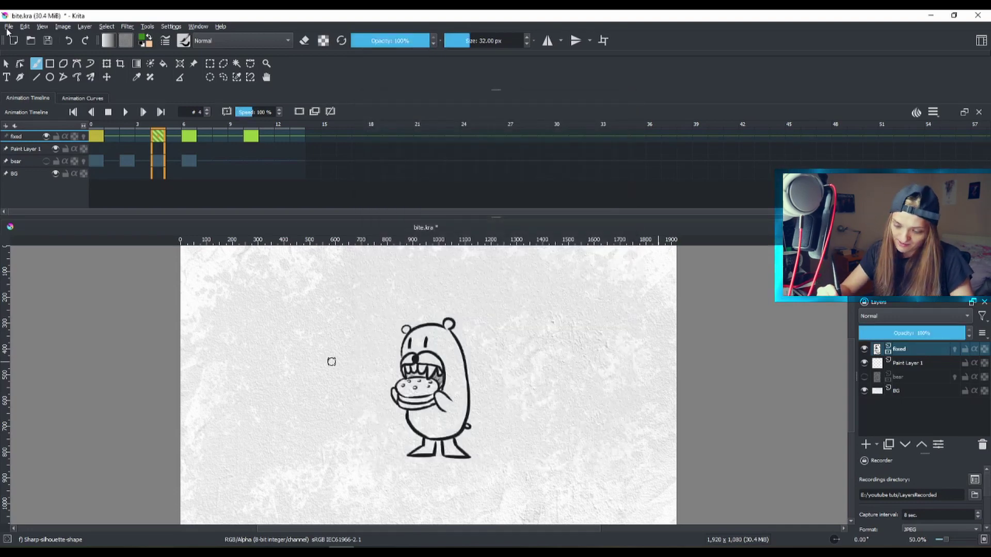
# Open the Render Animation settings and compare the Image Sequence, Video and Both export options.
pyautogui.click(9, 26)
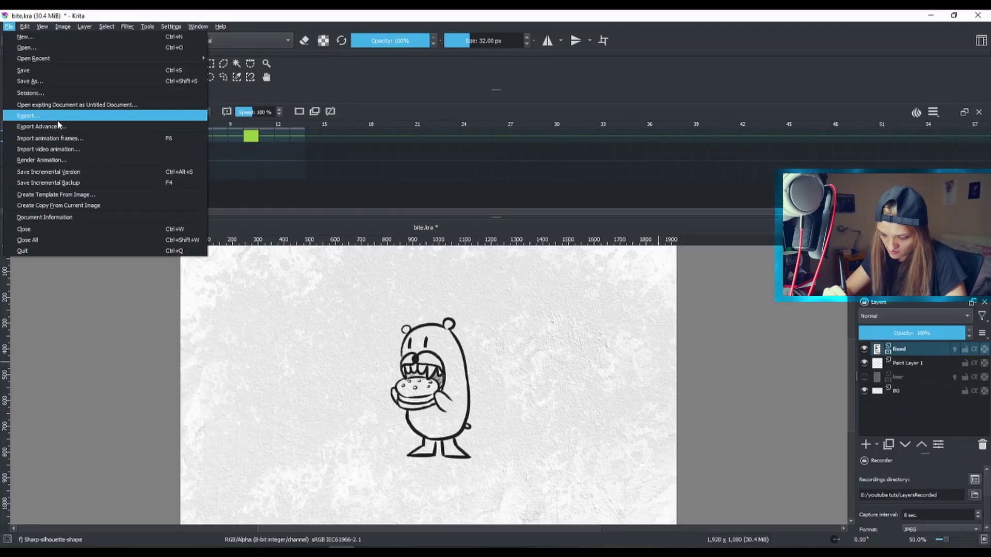
pyautogui.click(65, 160)
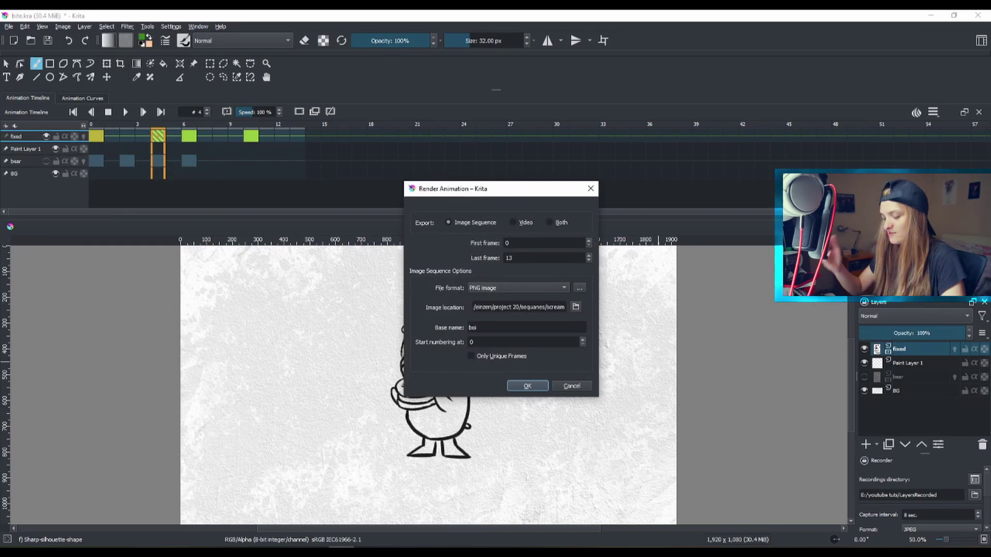
pyautogui.click(522, 224)
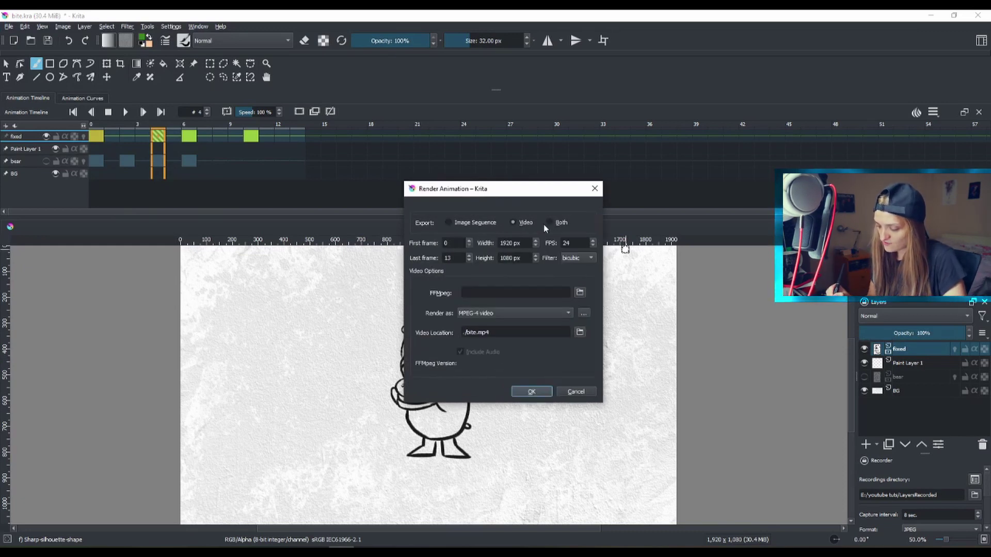
pyautogui.click(562, 222)
pyautogui.click(474, 223)
pyautogui.click(518, 224)
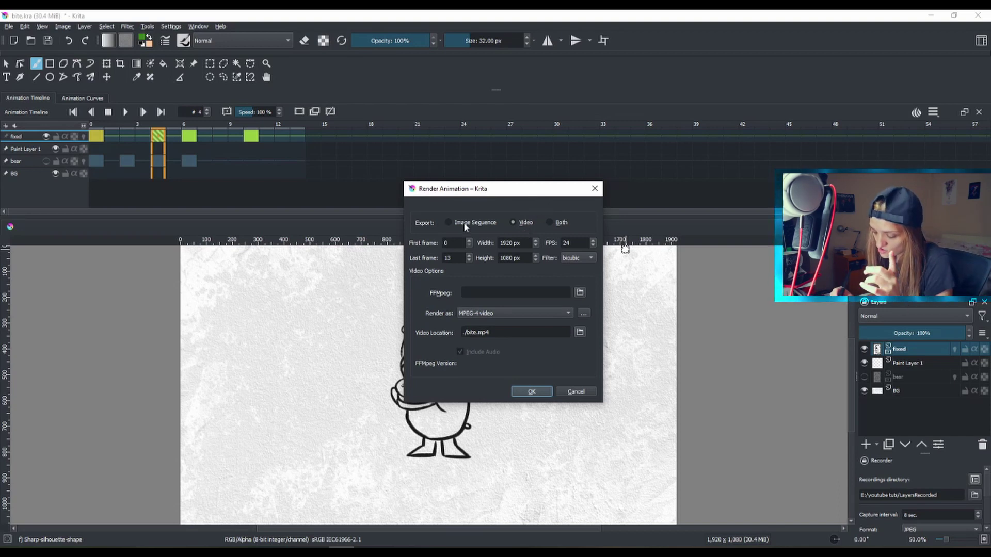
pyautogui.click(449, 223)
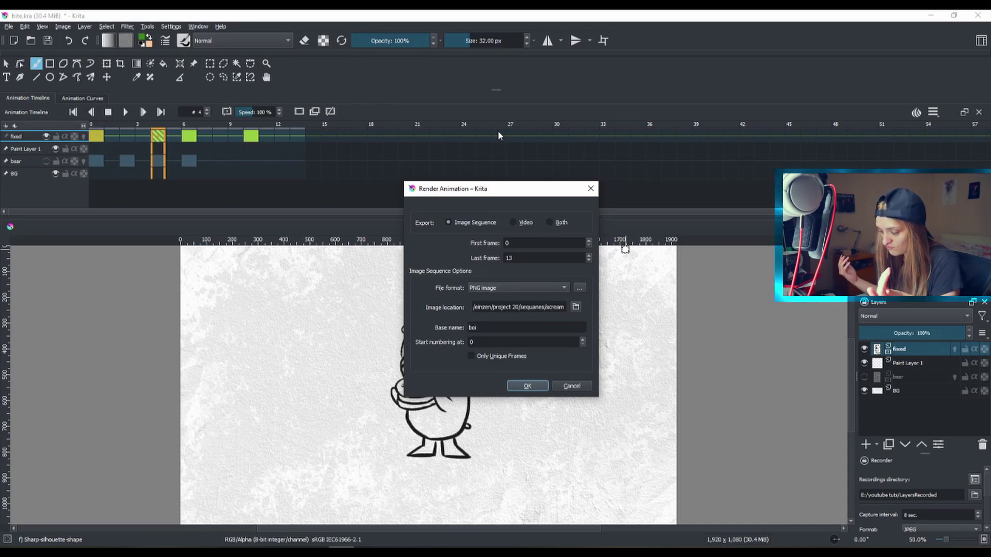
# Set the animation to export as a video rendered as a GIF image.
pyautogui.click(525, 222)
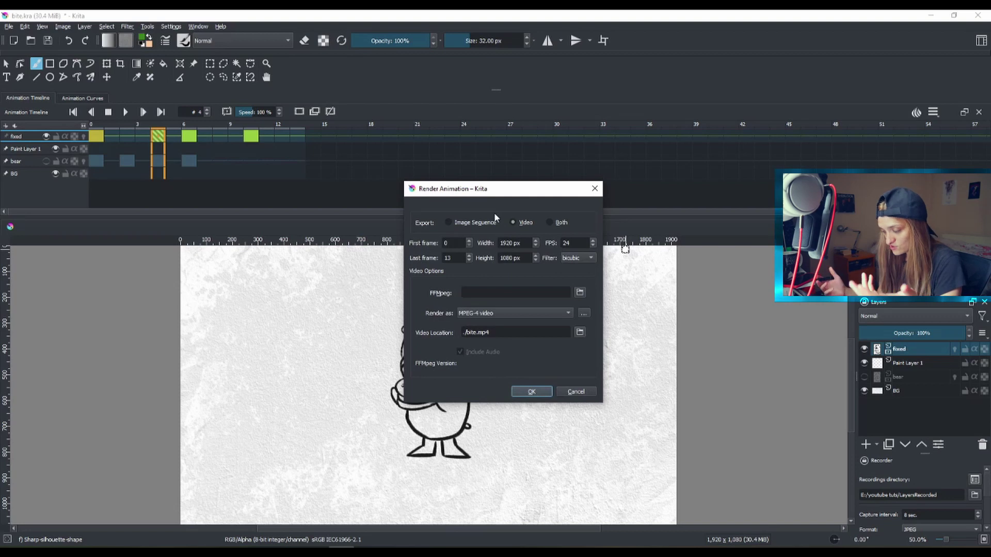
pyautogui.click(522, 313)
pyautogui.click(527, 271)
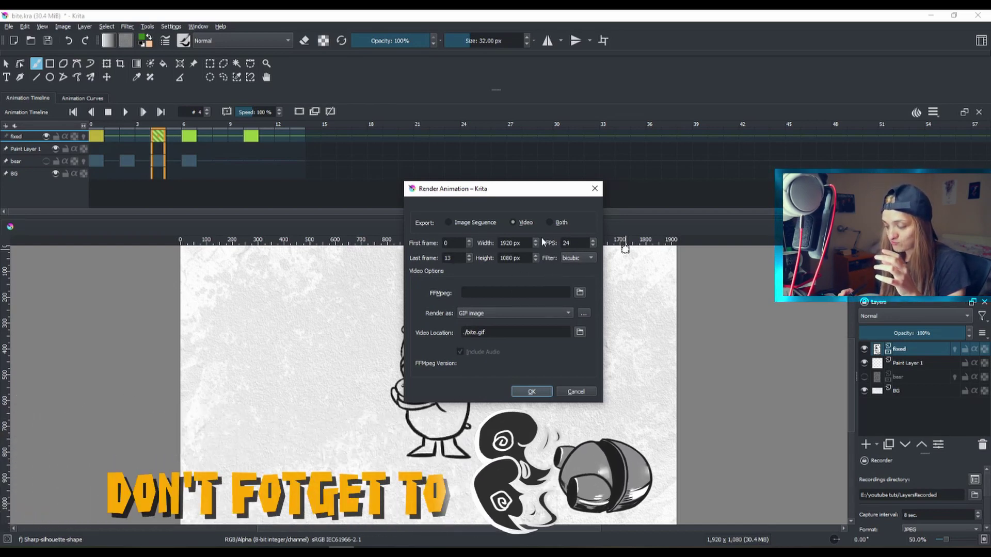
# Check the video export's frame rate and look through the available scaling filters.
pyautogui.doubleClick(567, 242)
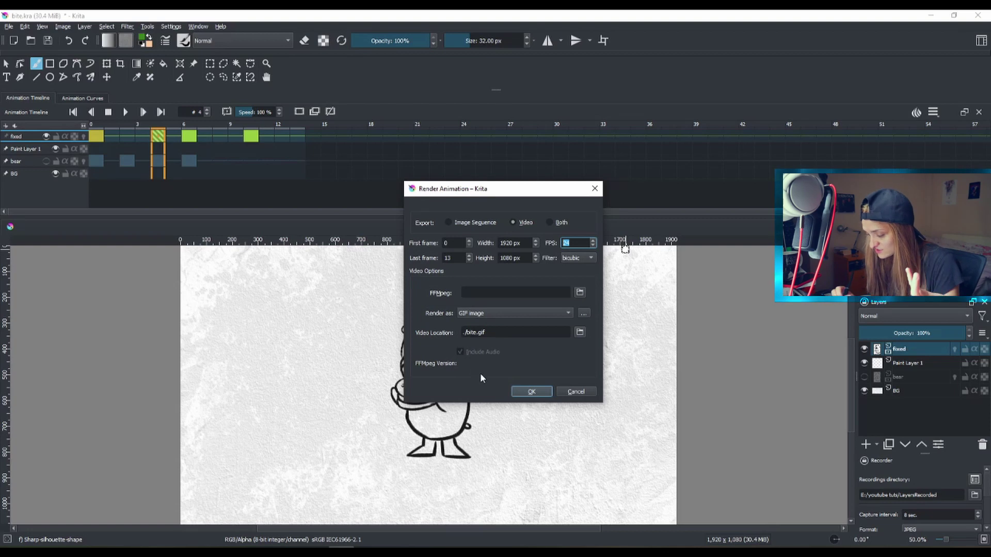
pyautogui.click(580, 258)
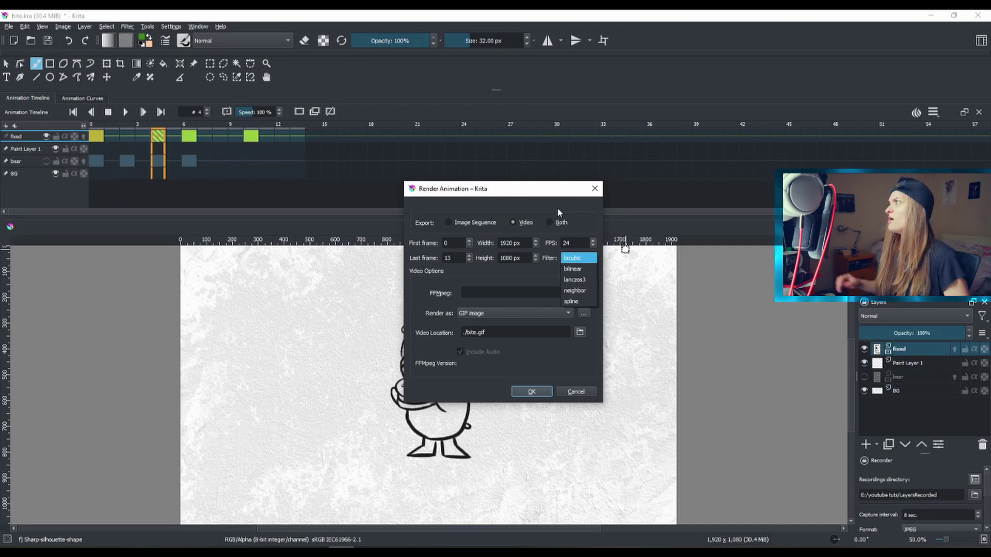
pyautogui.click(625, 249)
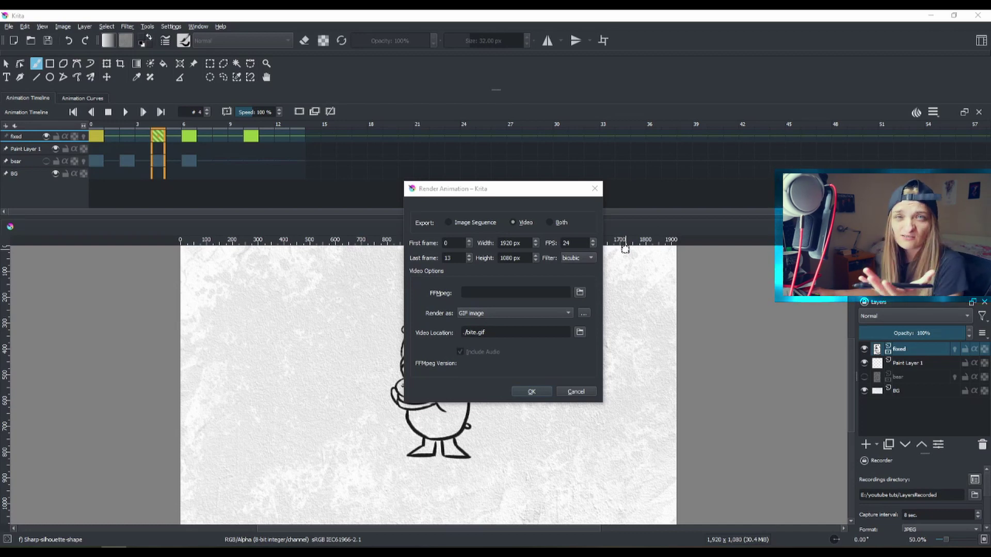
pyautogui.click(581, 258)
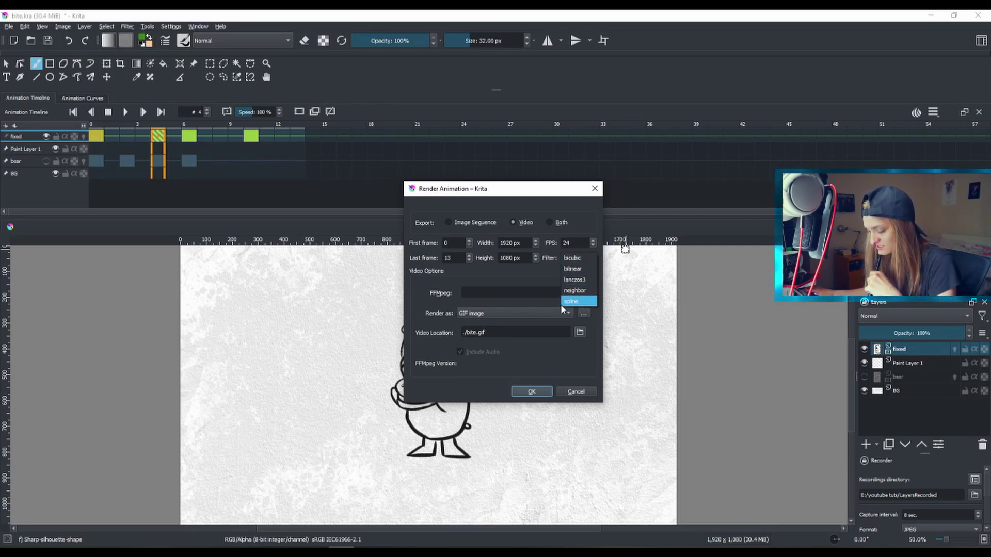
pyautogui.click(518, 280)
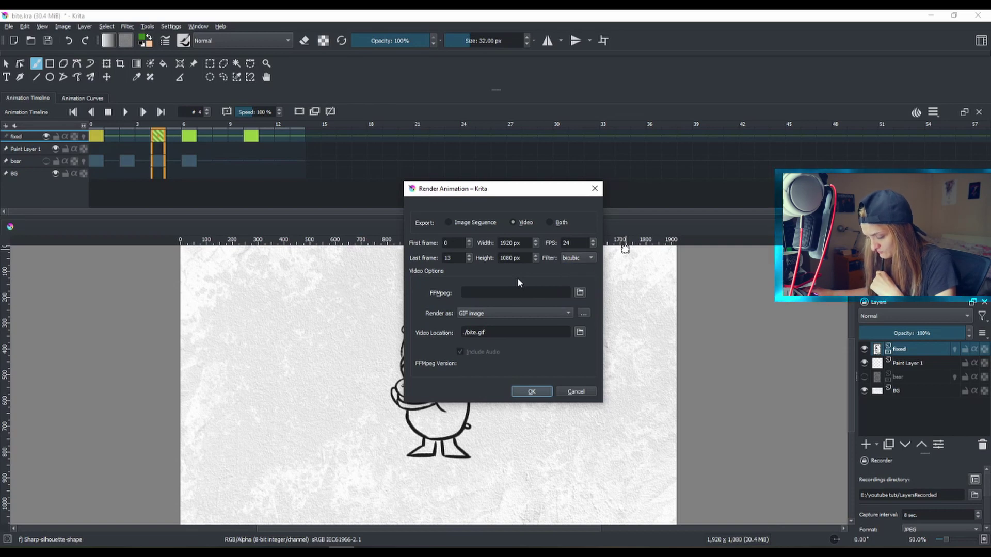
# Enable Only Unique Frames in the Image Sequence export options, then return the export type to Video.
pyautogui.click(463, 224)
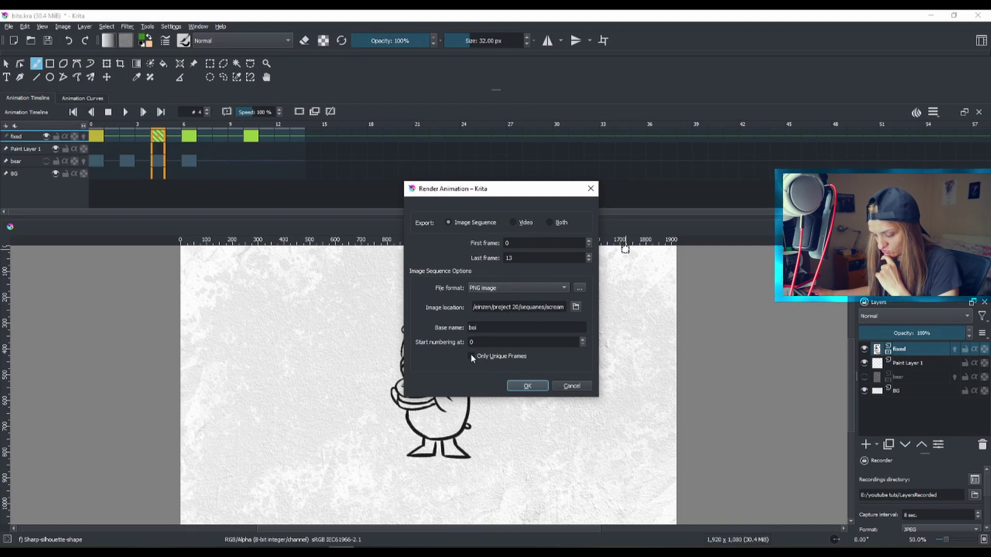
pyautogui.click(494, 357)
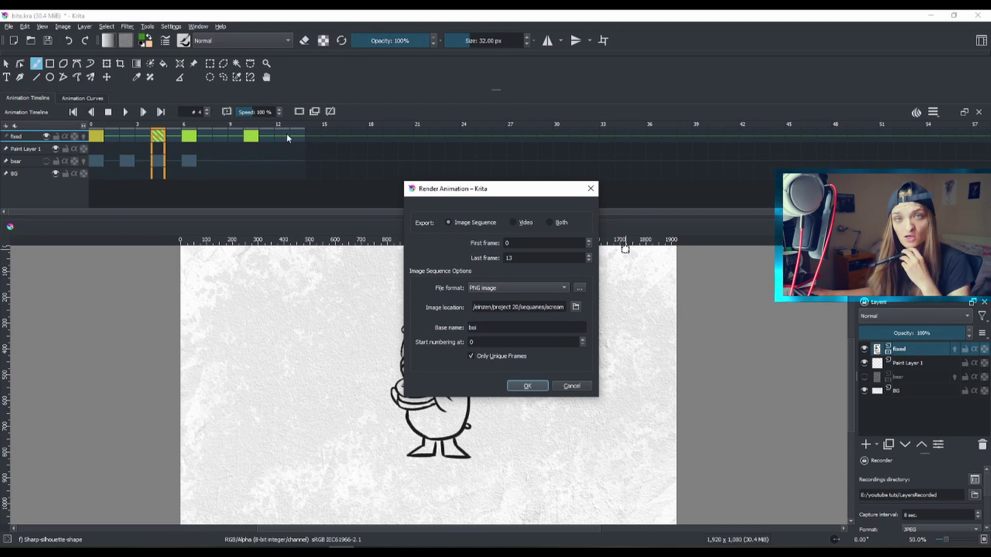
pyautogui.click(524, 222)
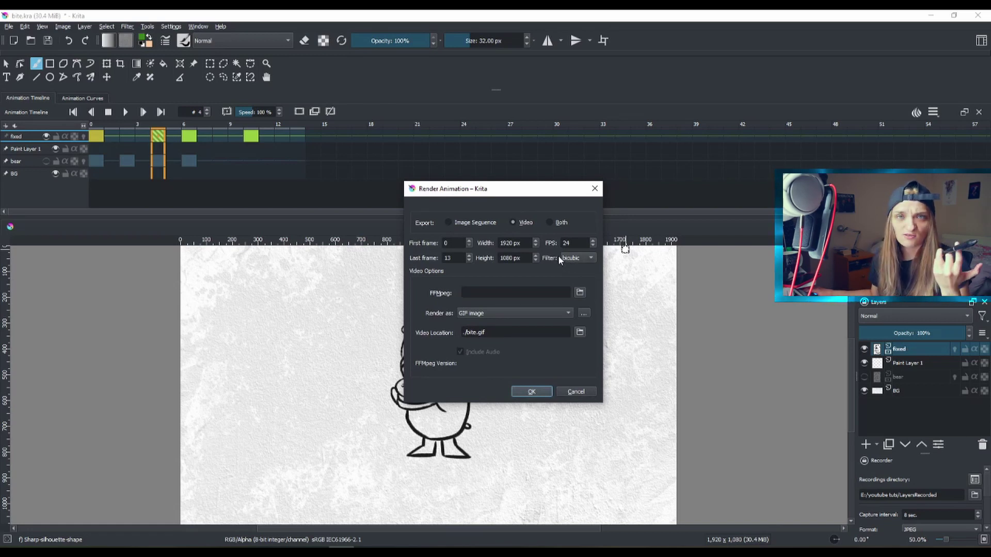
# Compare the bicubic, bilinear, lanczos3, neighbor and spline filter choices for the video render.
pyautogui.click(586, 256)
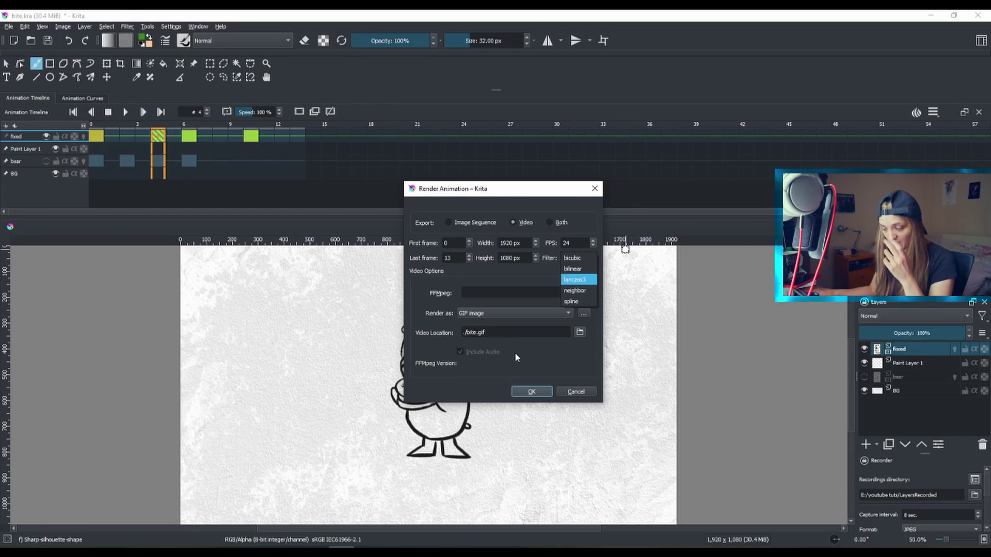
pyautogui.click(561, 271)
pyautogui.click(574, 261)
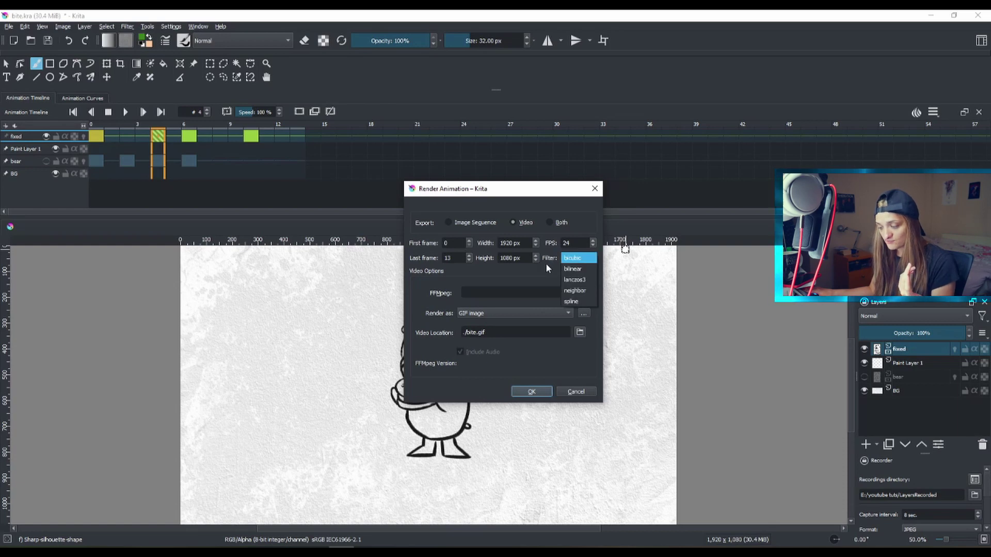
pyautogui.click(513, 271)
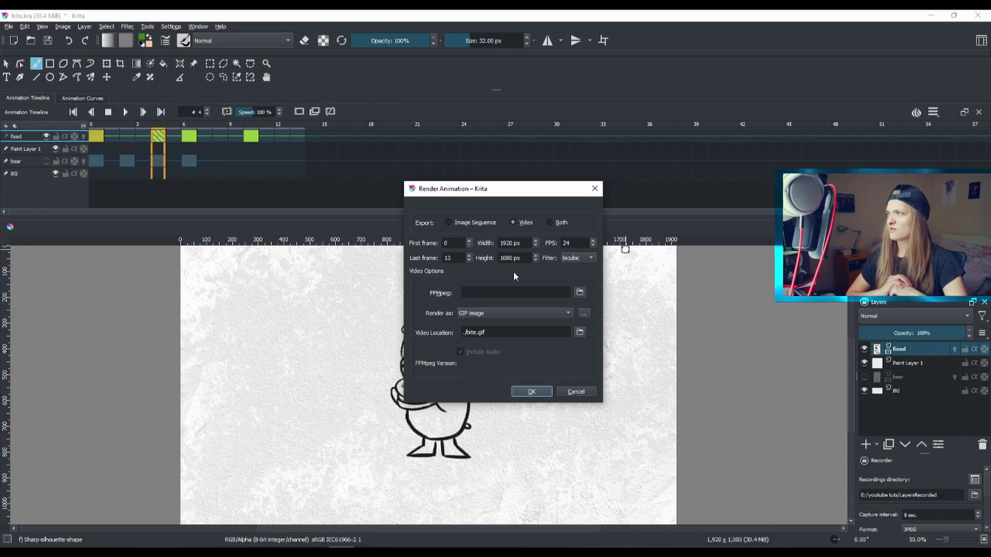